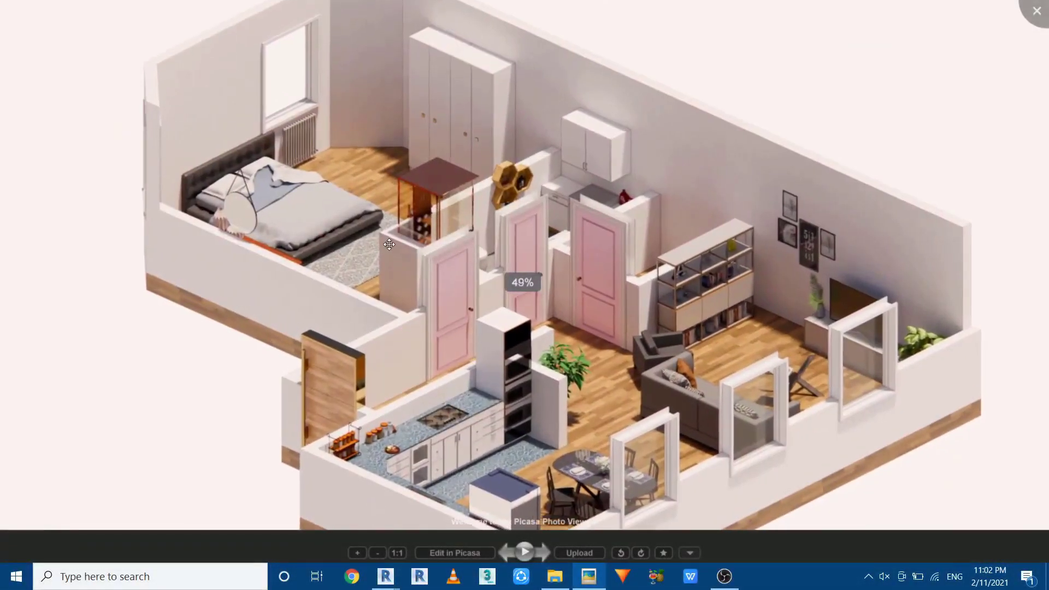
scroll(224, 272, "up", 6)
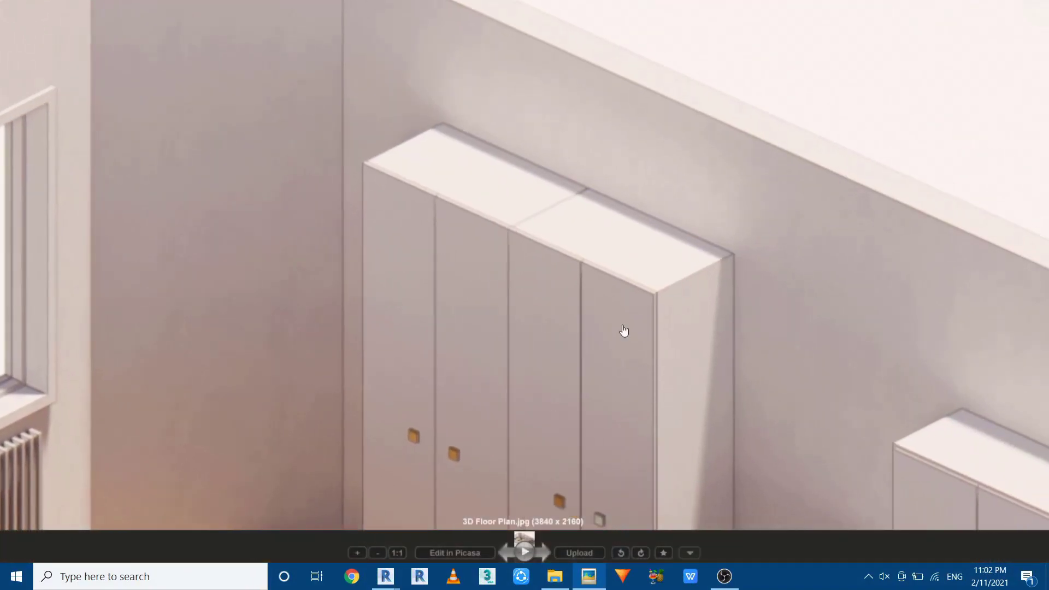
Step: Zoom into the render and pan from the laundry area to the living-room shelf, TV unit and sofa
left_click_drag(624, 331, 540, 33)
left_click_drag(863, 269, 563, 160)
left_click_drag(815, 336, 427, 126)
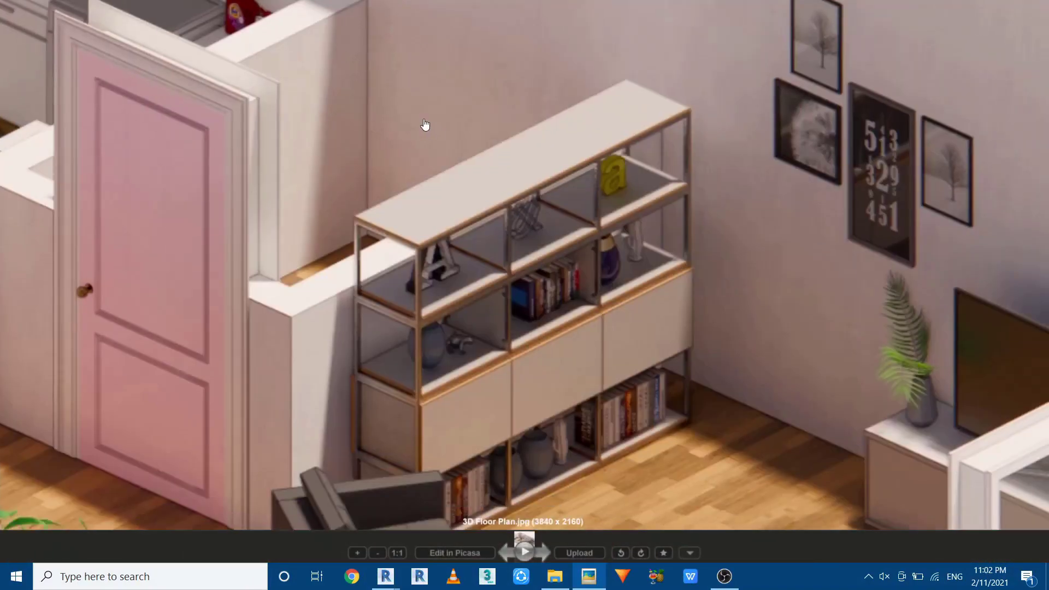
left_click_drag(552, 366, 333, 197)
left_click_drag(426, 202, 383, 107)
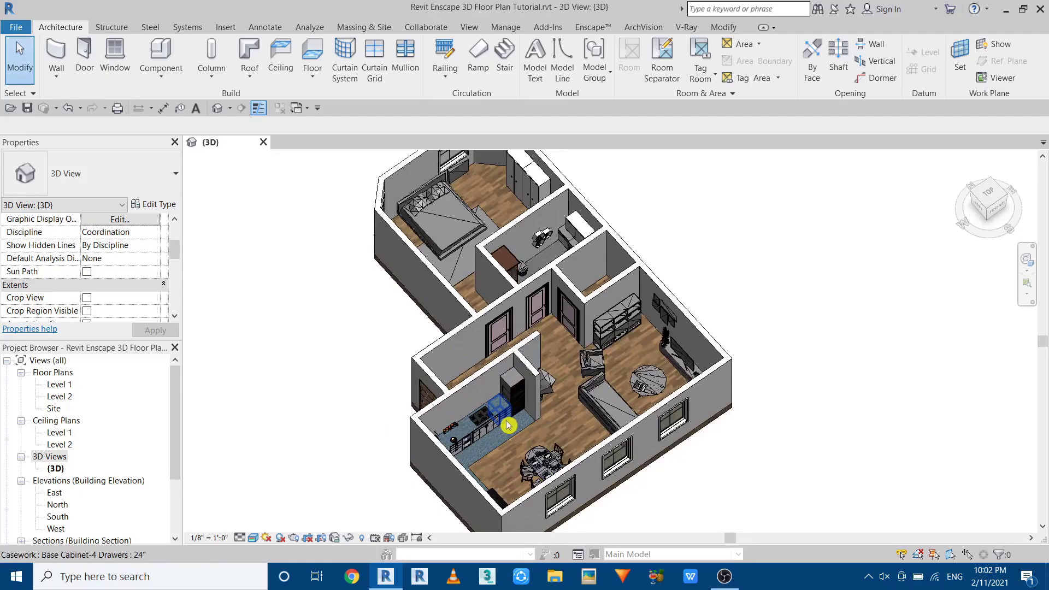
Step: Orbit, pan and zoom the {3D} view to frame the whole apartment at a slightly rotated angle
middle_click_drag(508, 426, 527, 360, "shift")
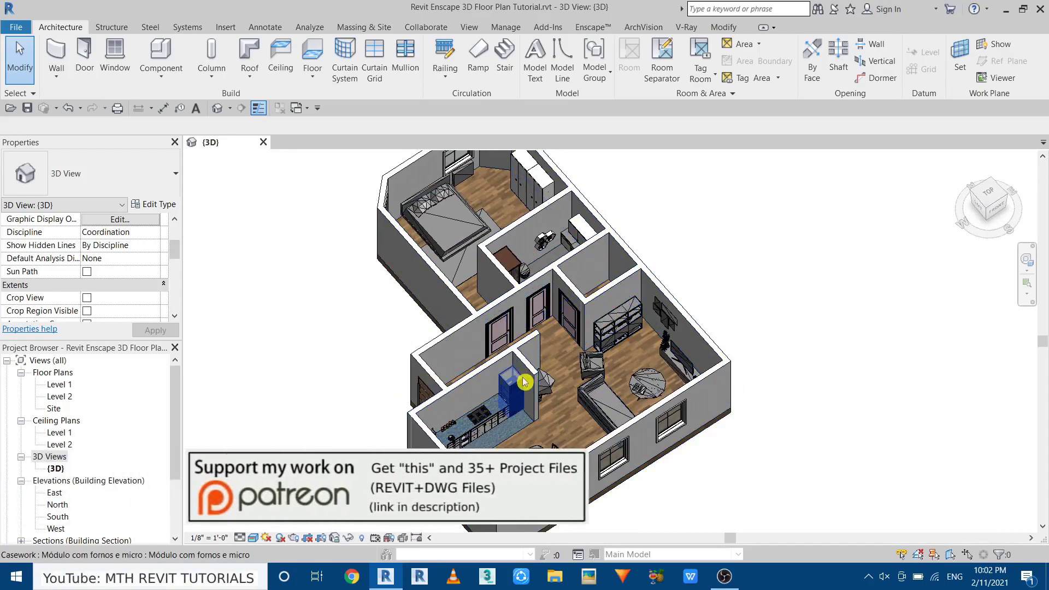
scroll(524, 382, "up", 3)
middle_click_drag(524, 382, 445, 370)
scroll(486, 418, "down", 3)
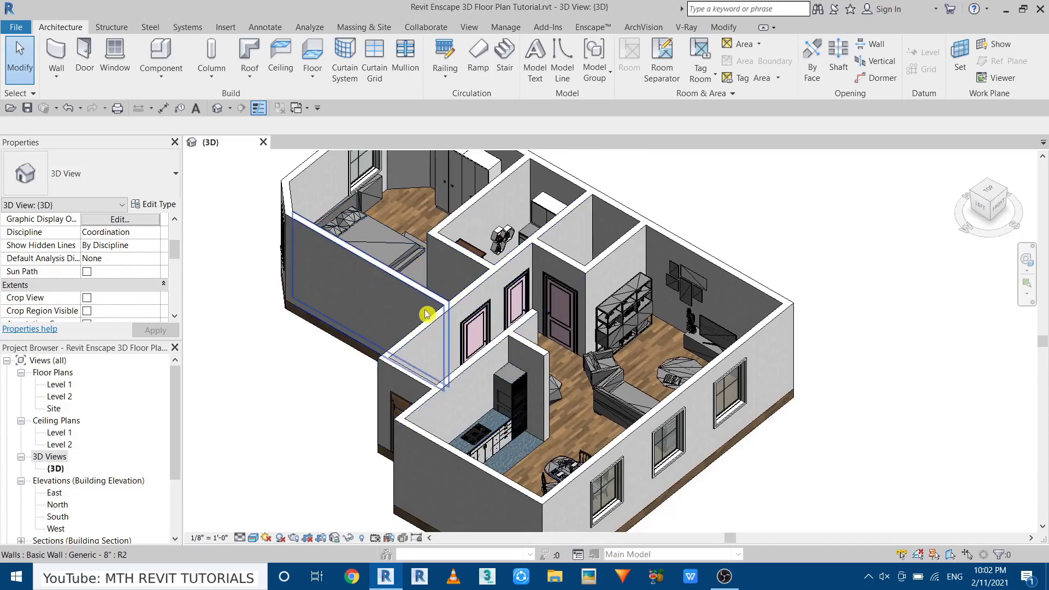
middle_click_drag(435, 434, 470, 420)
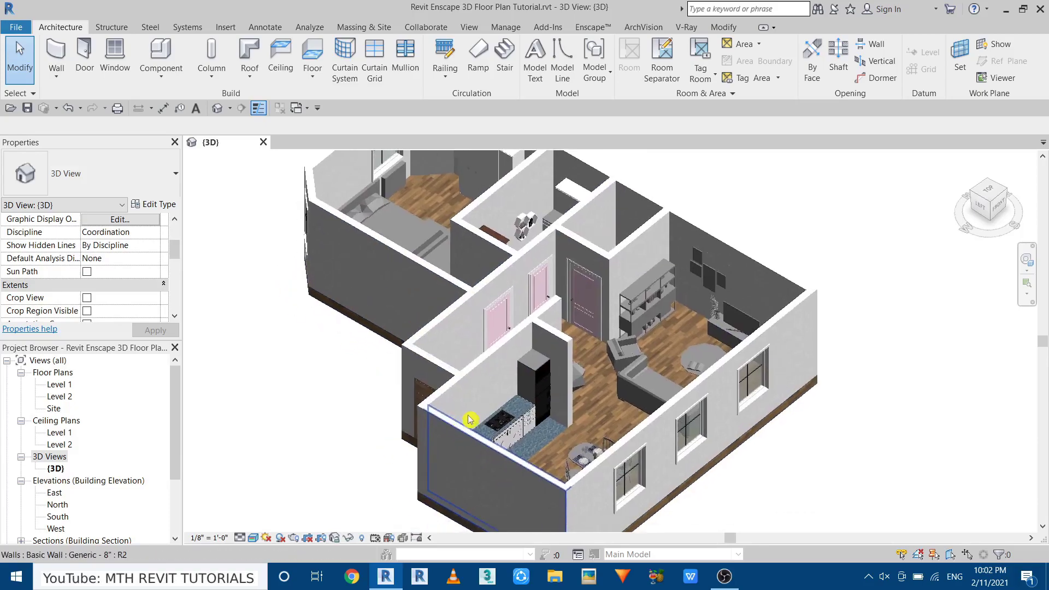
scroll(470, 419, "down", 2)
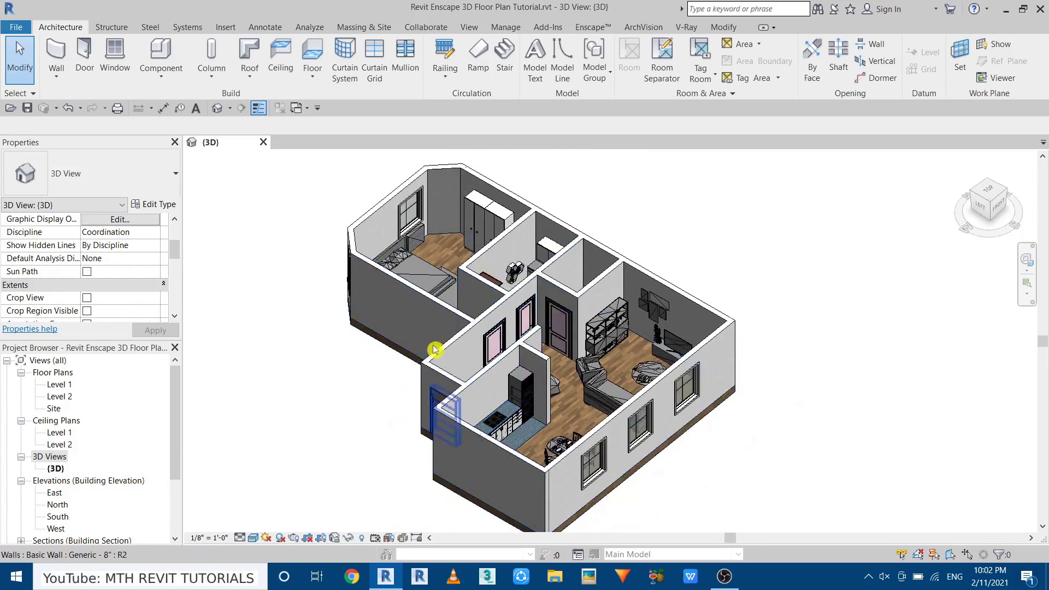
middle_click_drag(429, 450, 428, 429, "shift")
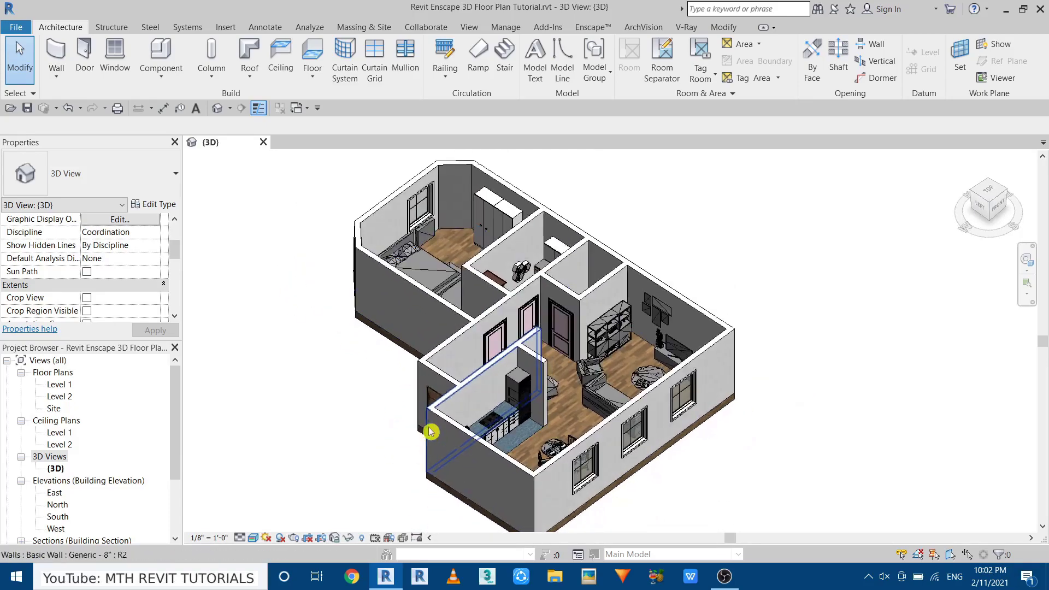
Step: Select all 12 apartment walls: bedroom, interior partitions, kitchen and front exterior walls
left_click(433, 309)
left_click(483, 288, "ctrl")
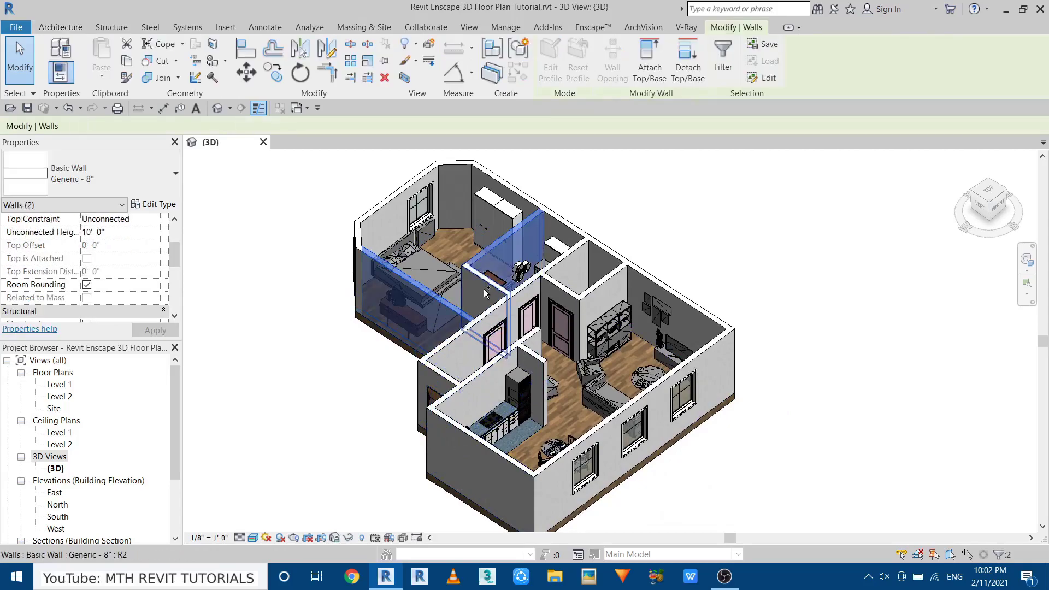
left_click(492, 328, "ctrl")
left_click(568, 284, "ctrl")
left_click(606, 276, "ctrl")
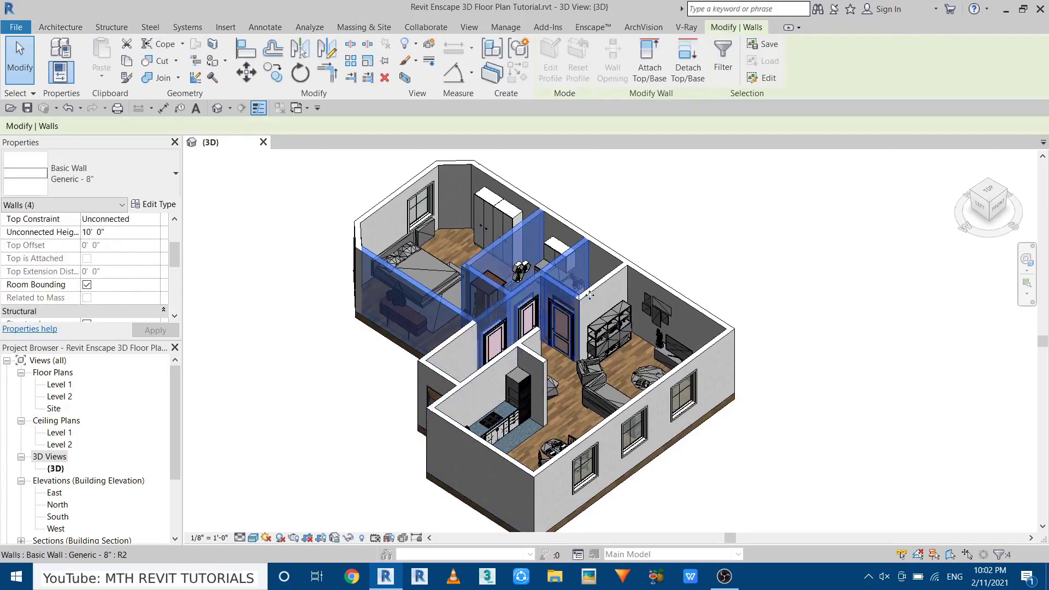
left_click(439, 350, "ctrl")
left_click(470, 389, "ctrl")
left_click(523, 371, "ctrl")
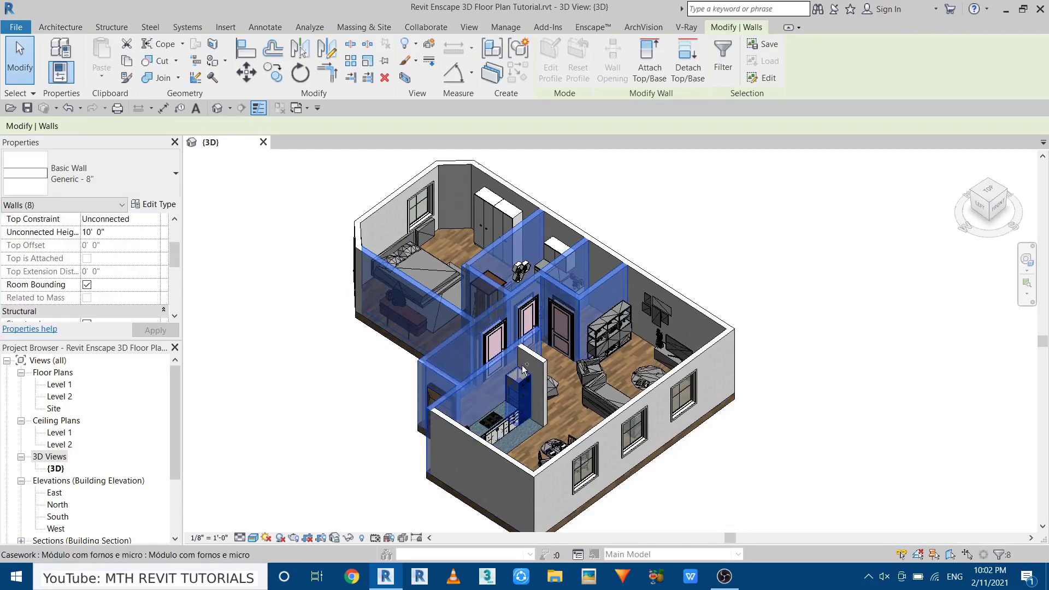
left_click(522, 377, "ctrl")
left_click(480, 475, "ctrl")
left_click(628, 453, "ctrl")
left_click(557, 480, "ctrl")
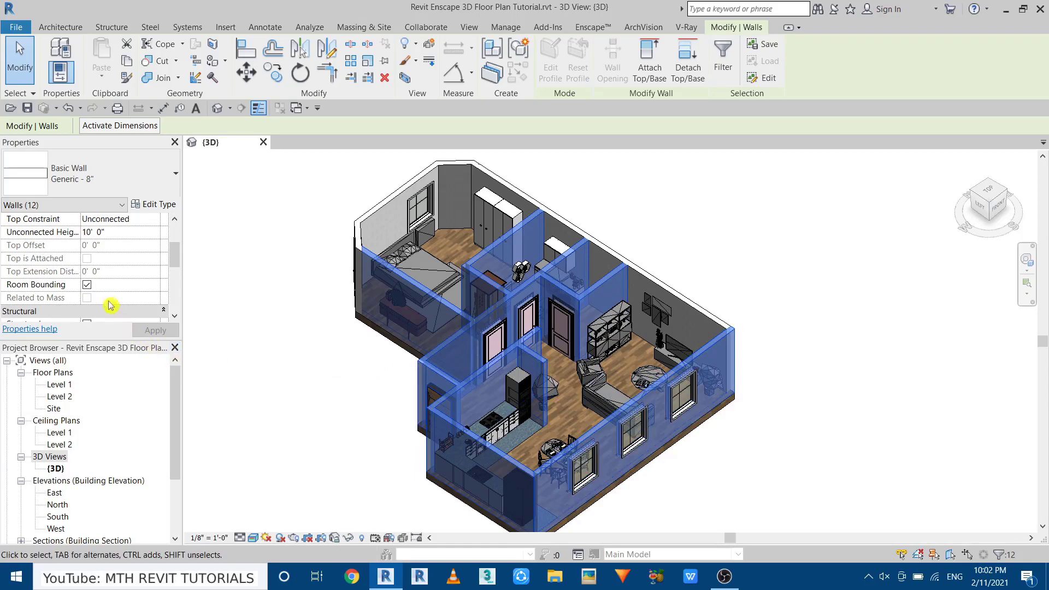
Step: Set the selected walls' Unconnected Height to 4' 0" and apply it
scroll(95, 279, "up", 3)
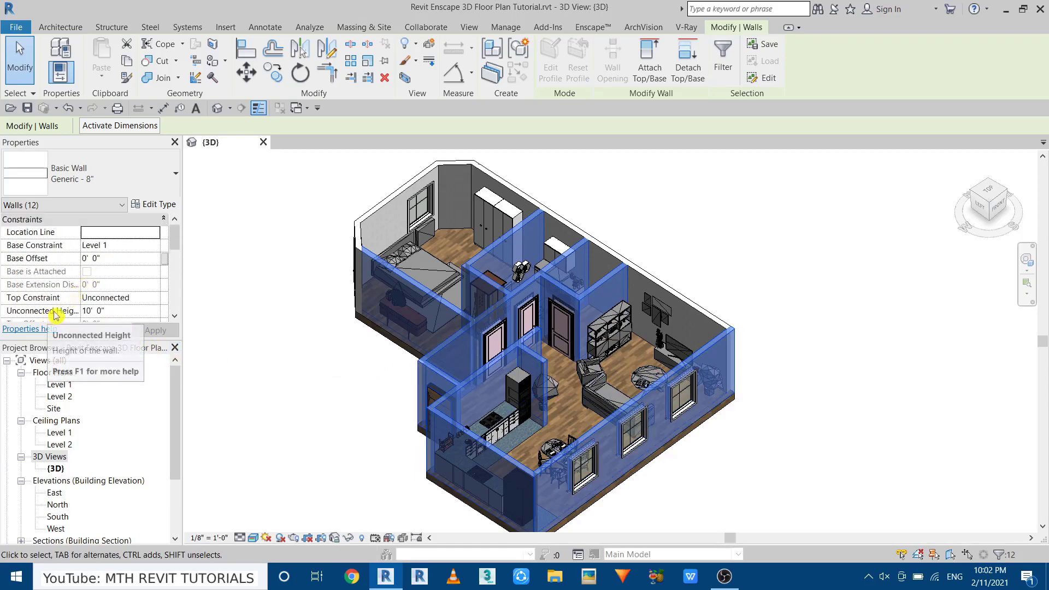
left_click(122, 312)
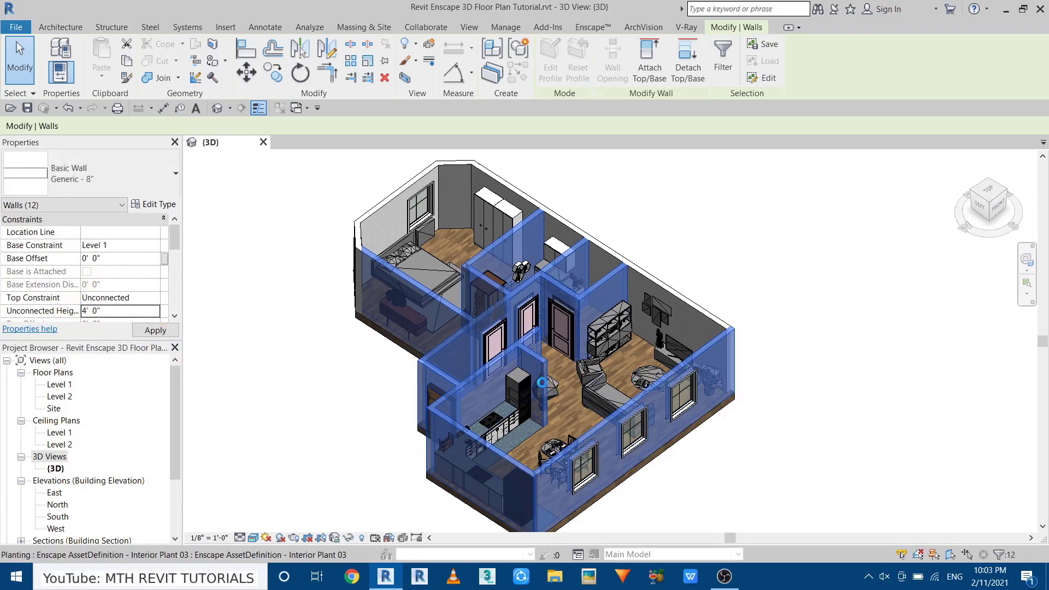
left_click(382, 457)
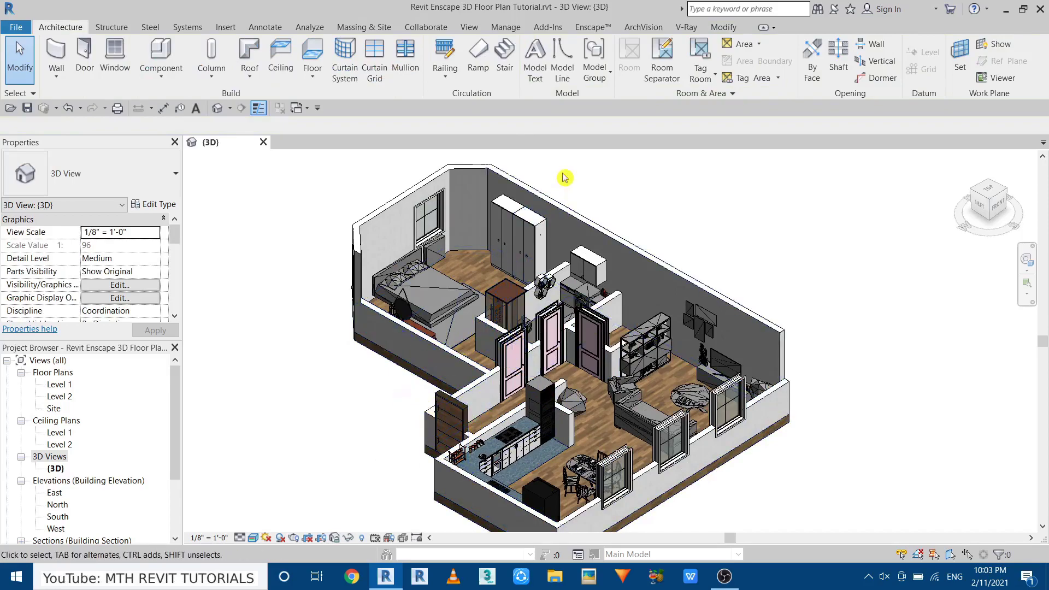
Step: Start Enscape, maximize its render window and tilt the camera so the horizon shows
left_click(596, 28)
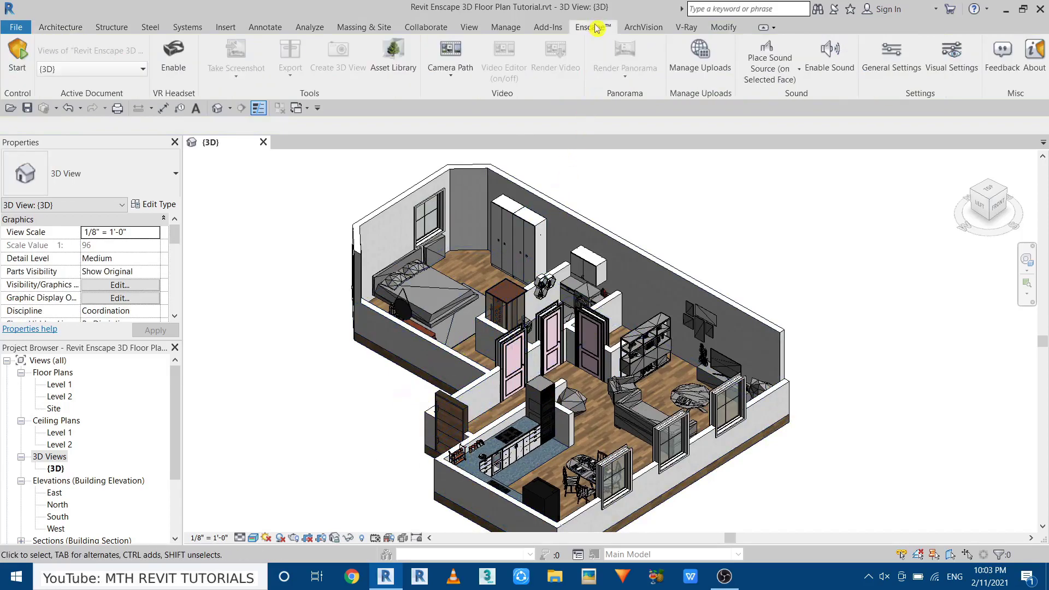
left_click(36, 54)
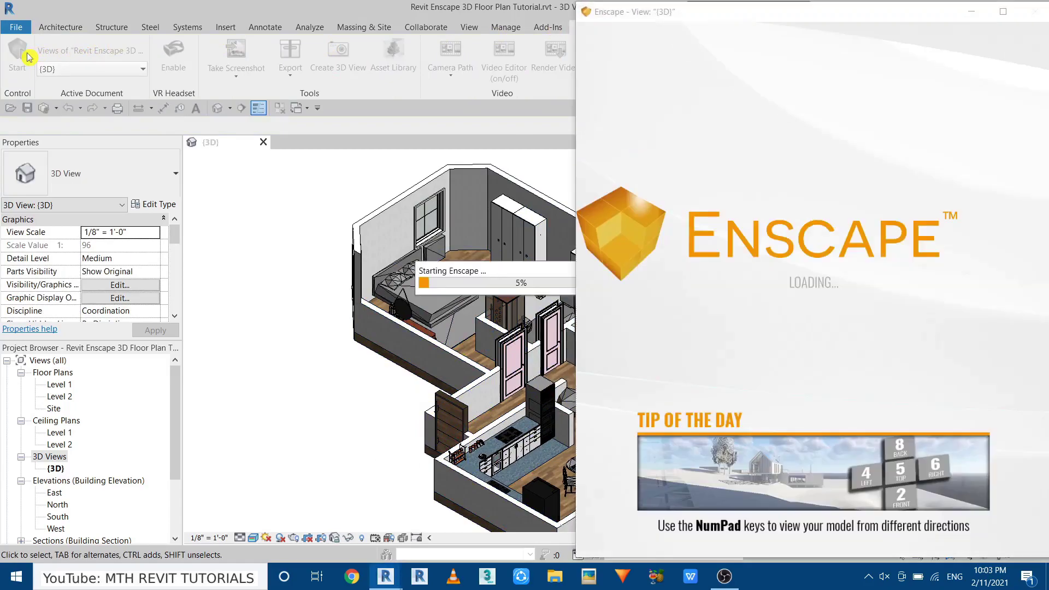
left_click(1003, 11)
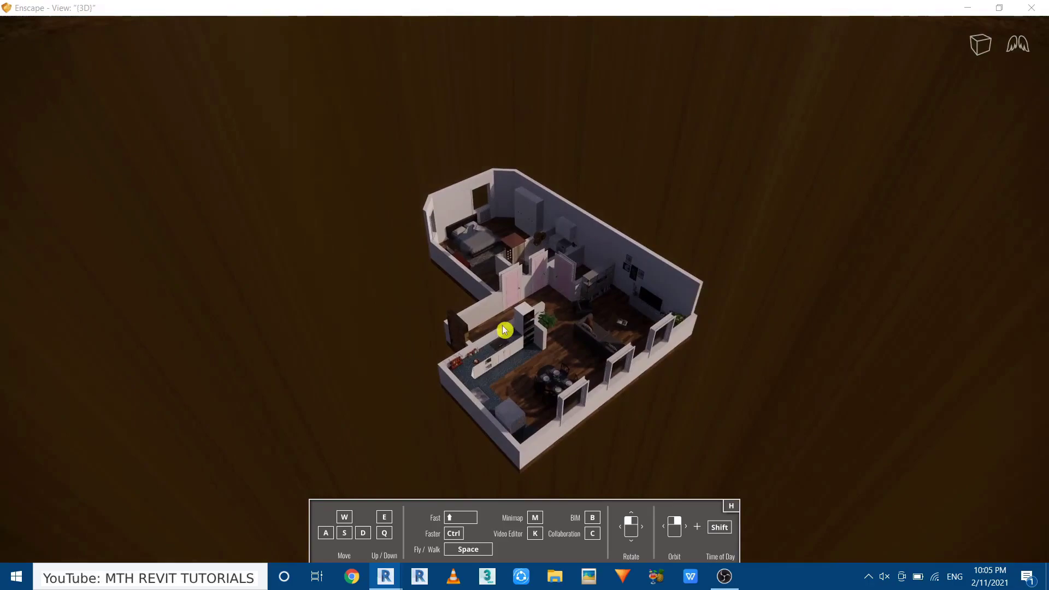
left_click_drag(503, 328, 542, 243)
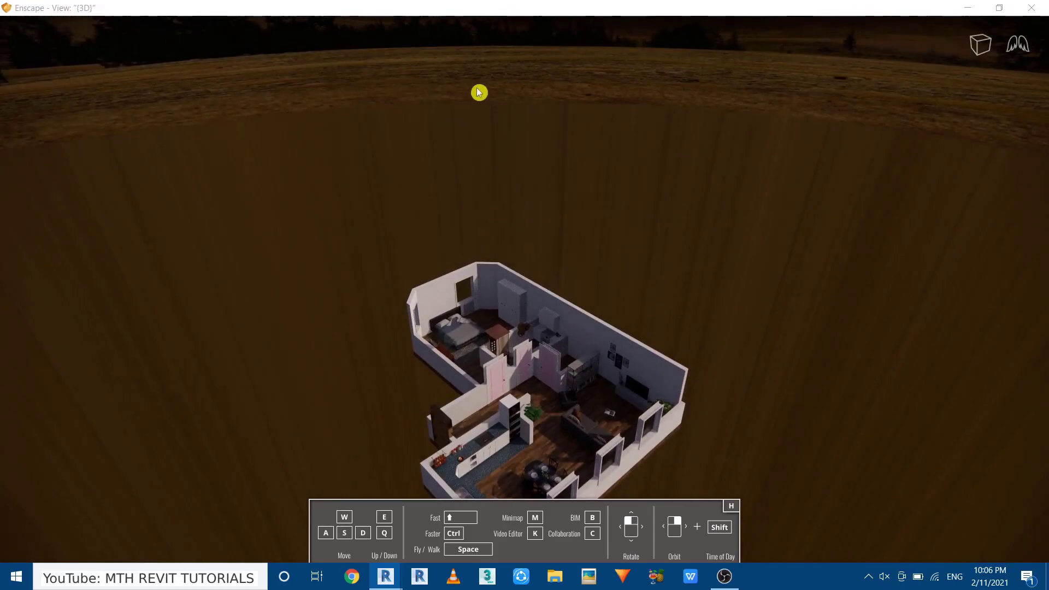
Step: Reset Enscape's Visual Settings presets to default, with Exposure at 50%, beside the render window
left_click(998, 8)
left_click(342, 6)
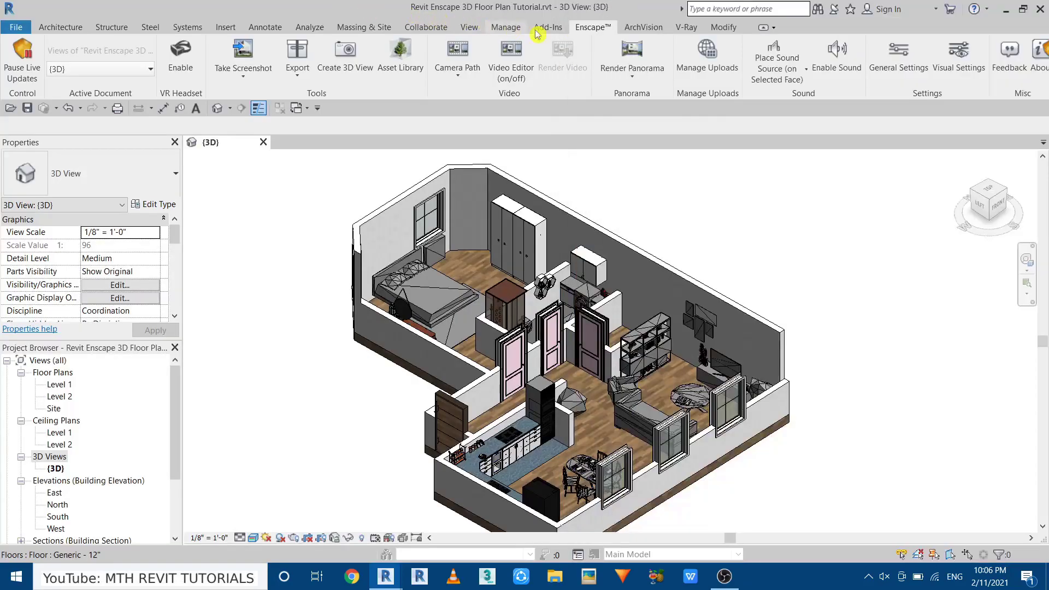
left_click(966, 77)
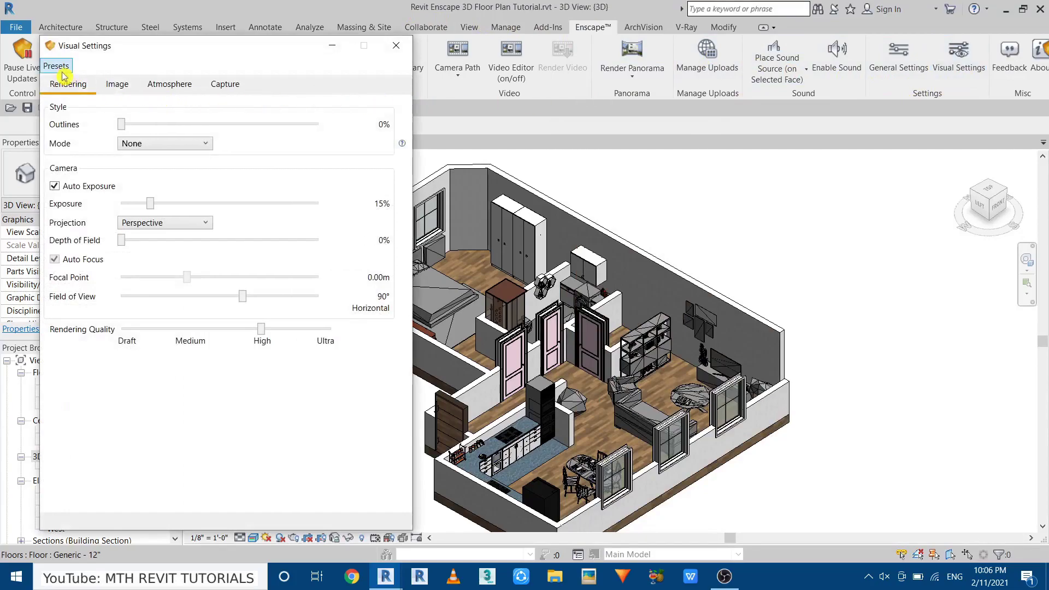
left_click(57, 68)
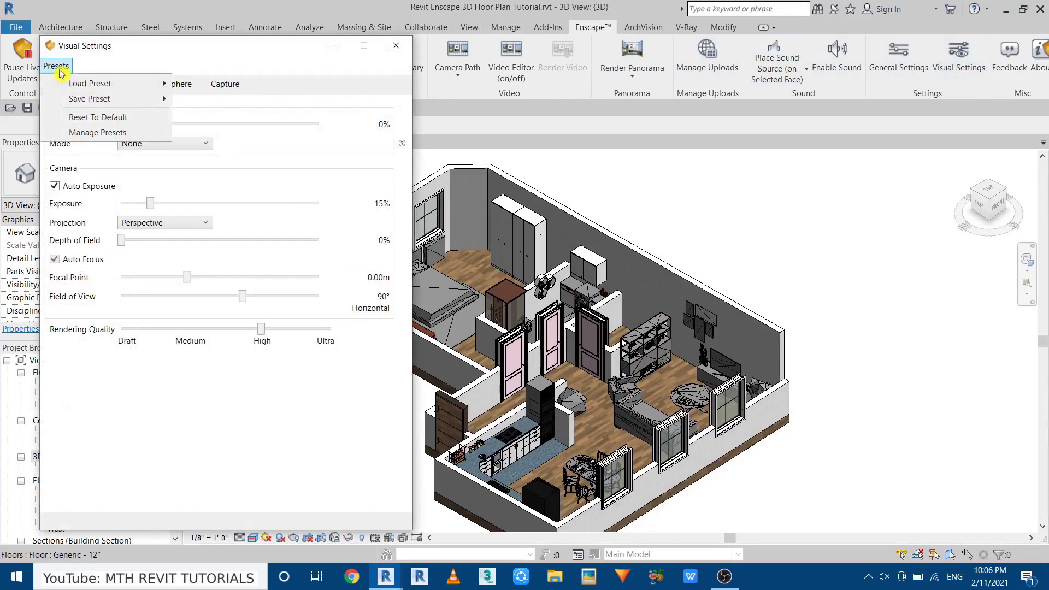
left_click(109, 119)
left_click(272, 321)
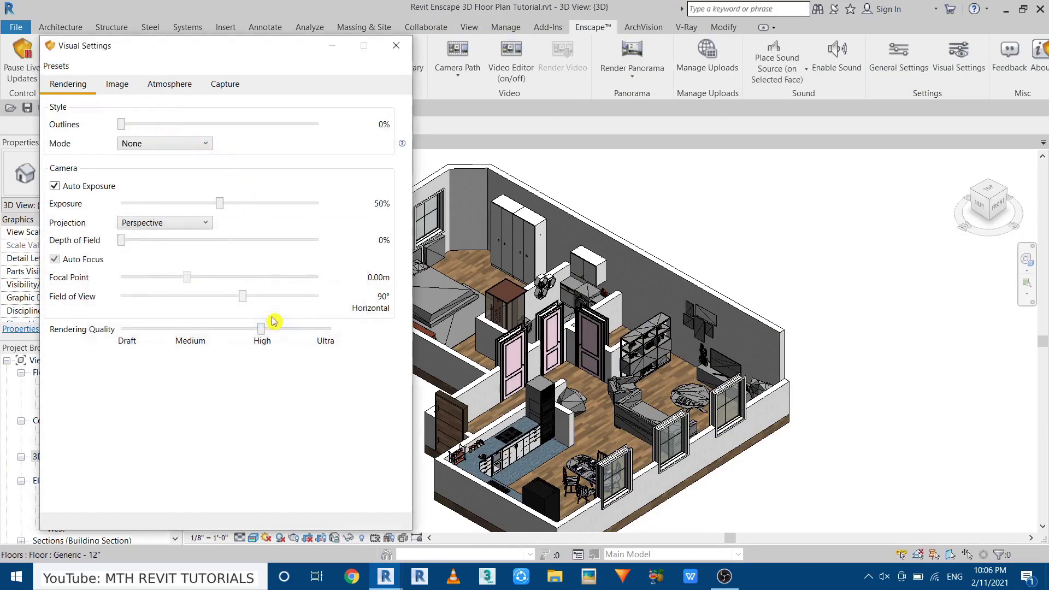
mouse_move(385, 574)
left_click(424, 530)
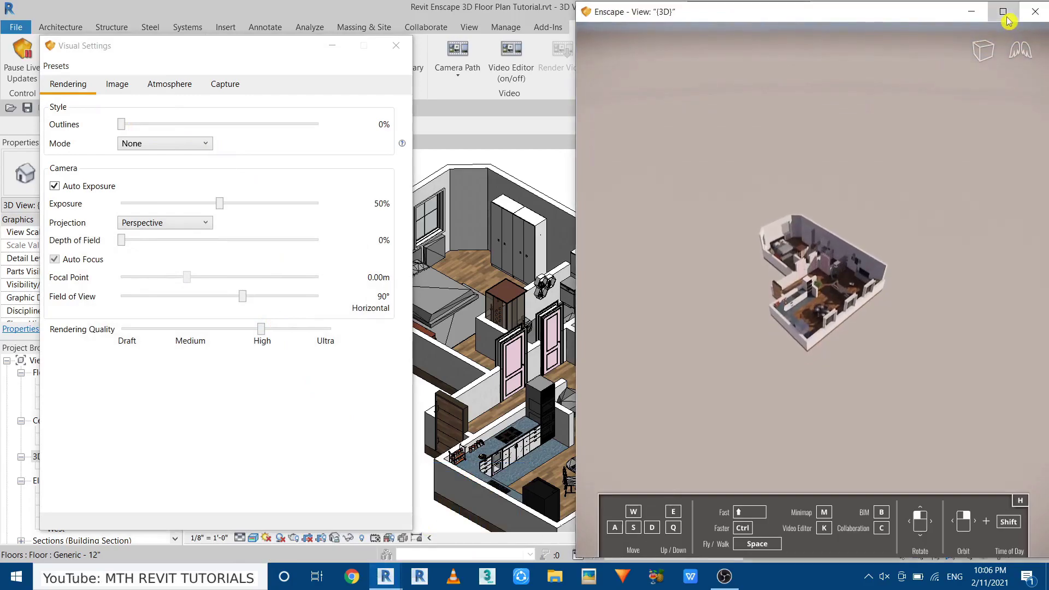
Step: Maximize the Enscape render, move closer and pan up with Q to show more kitchen
left_click(1003, 11)
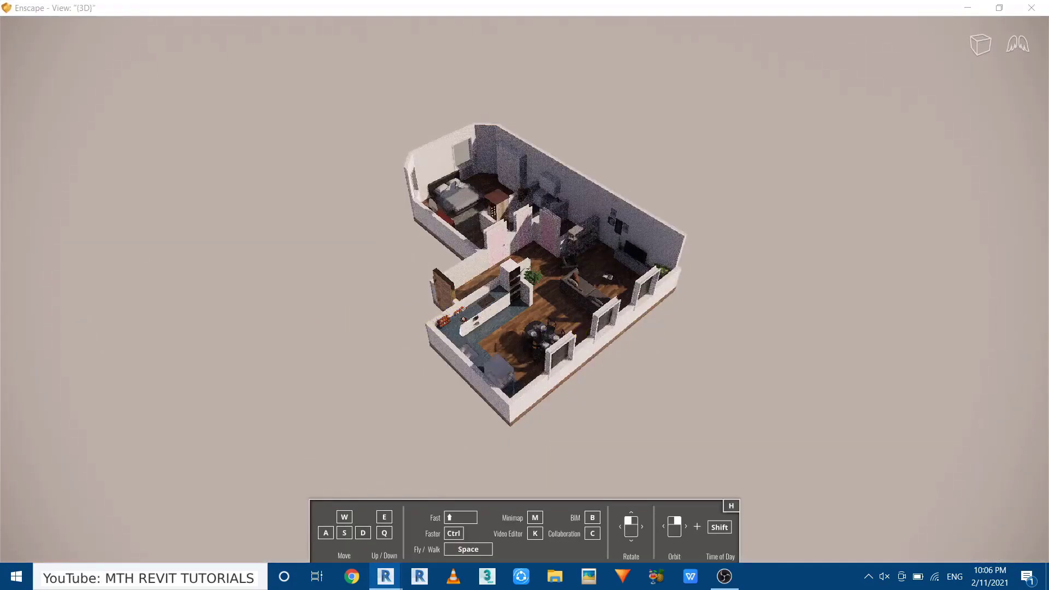
right_click_drag(508, 322, 529, 323)
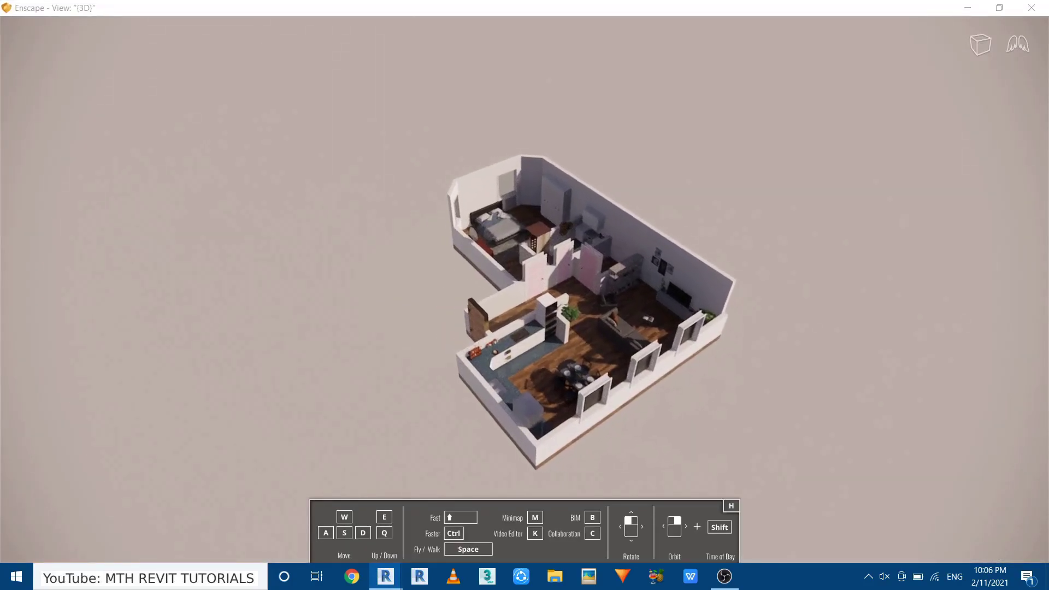
scroll(514, 288, "up", 5)
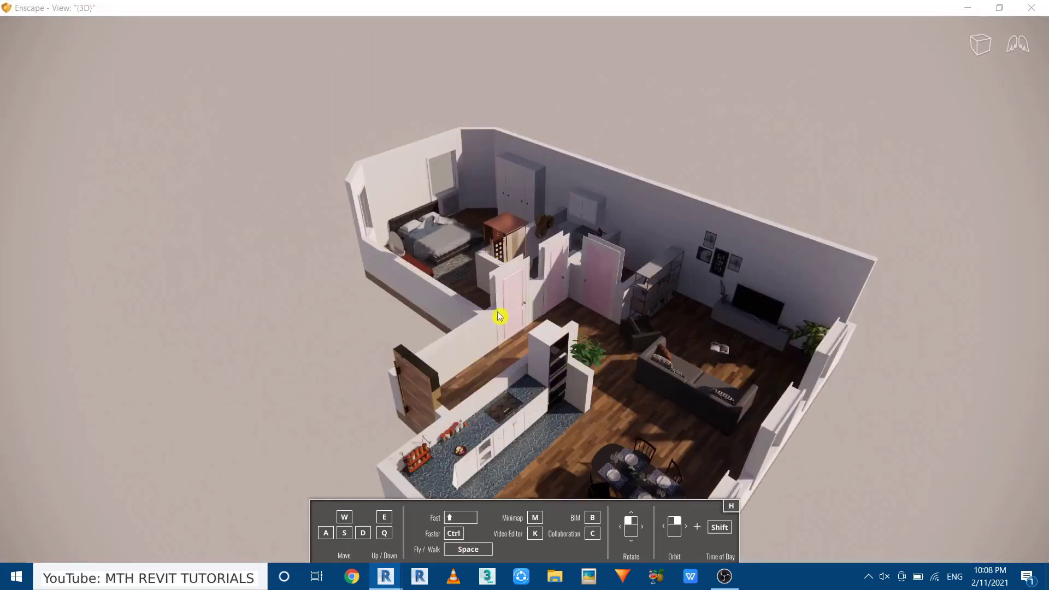
key("q")
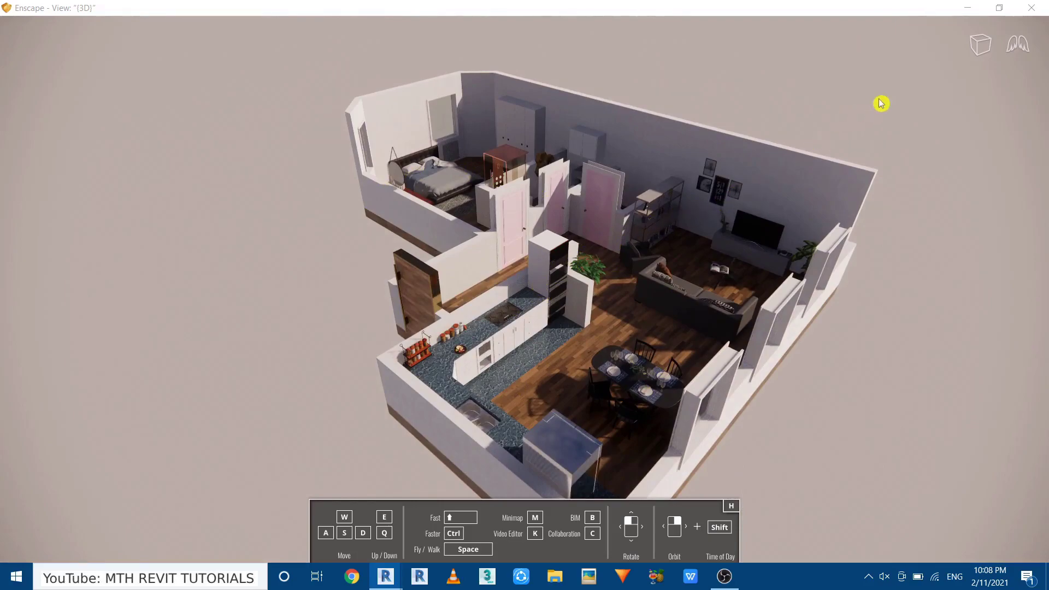
left_click(978, 50)
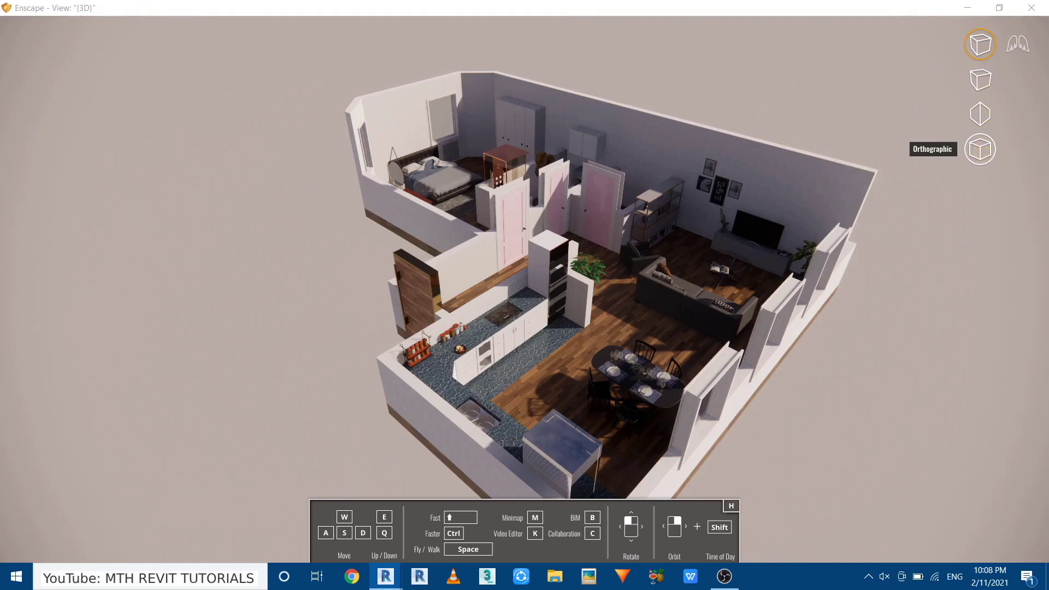
Step: Switch Enscape to Orthographic projection and reframe the apartment as a flatter isometric view
left_click(980, 148)
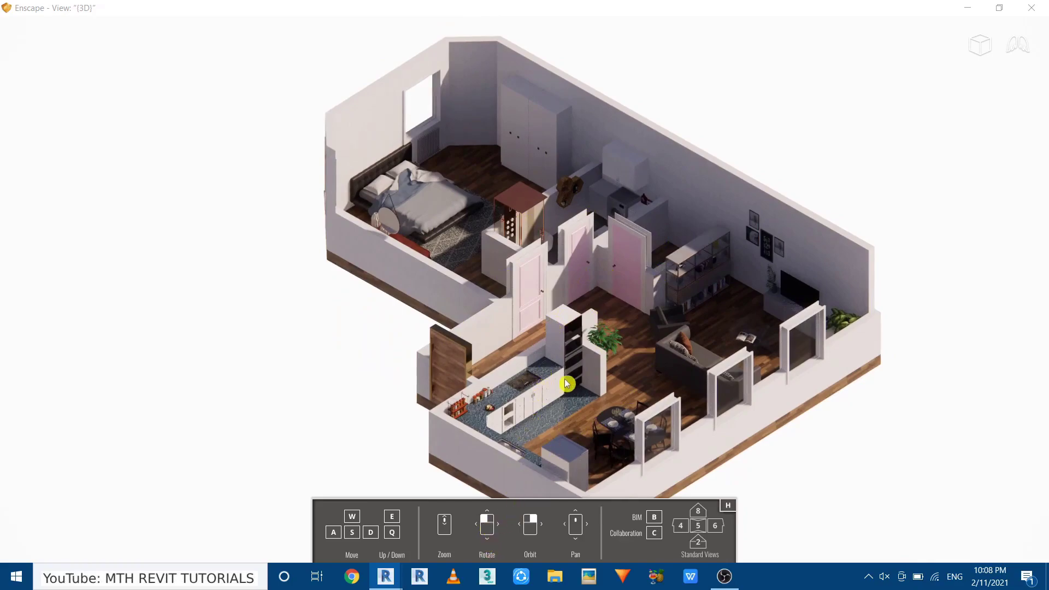
left_click_drag(607, 416, 566, 379)
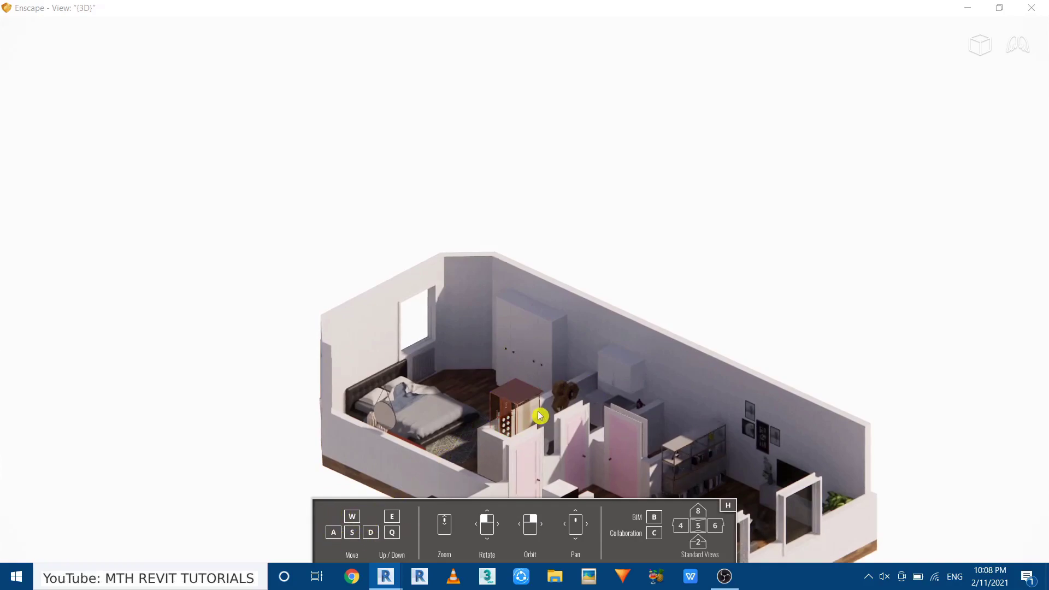
key("q")
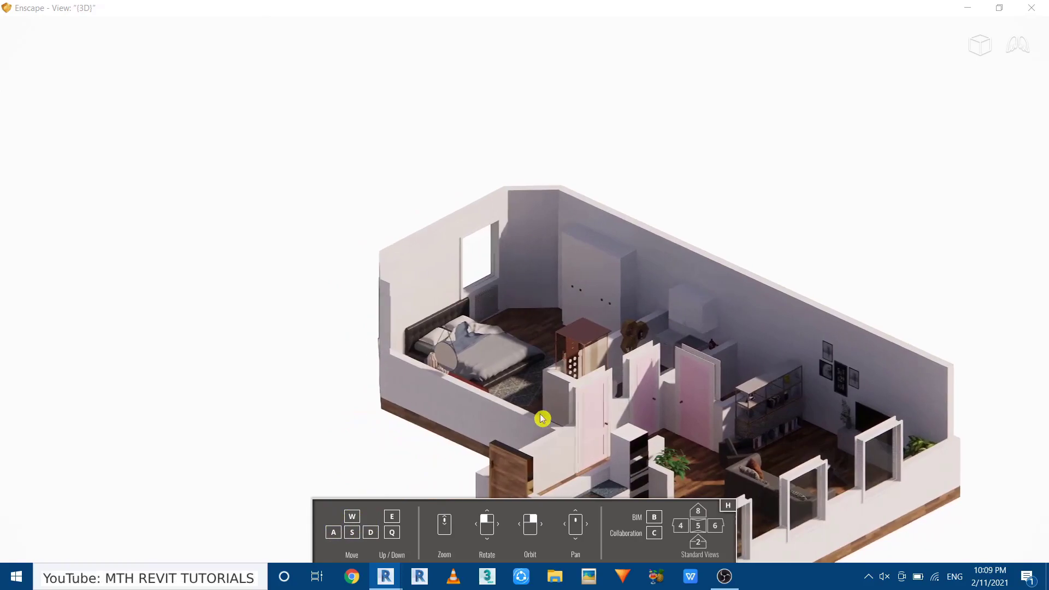
key("d")
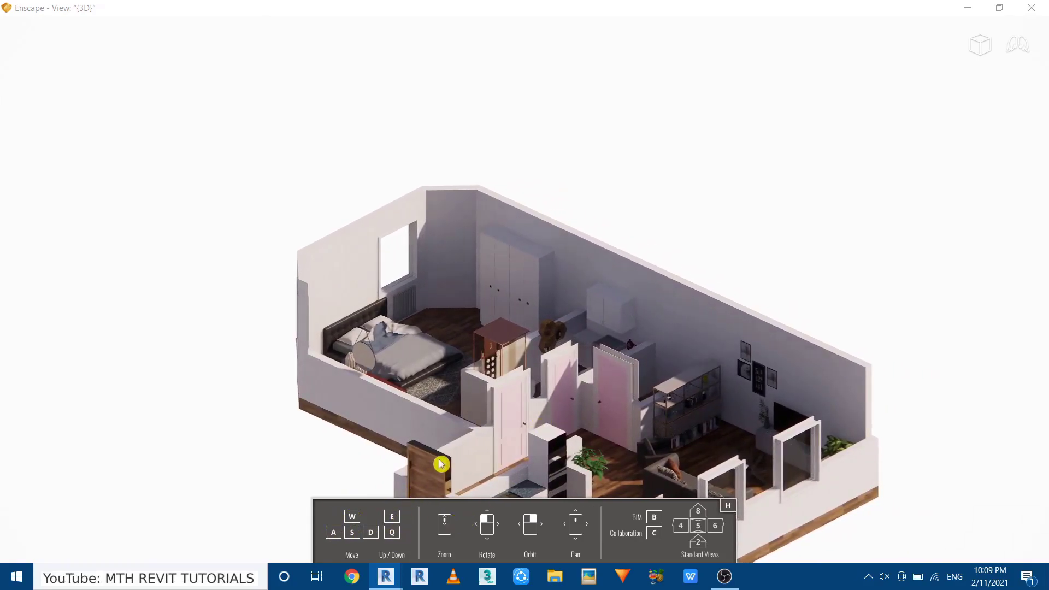
middle_click_drag(452, 453, 438, 368)
key("w")
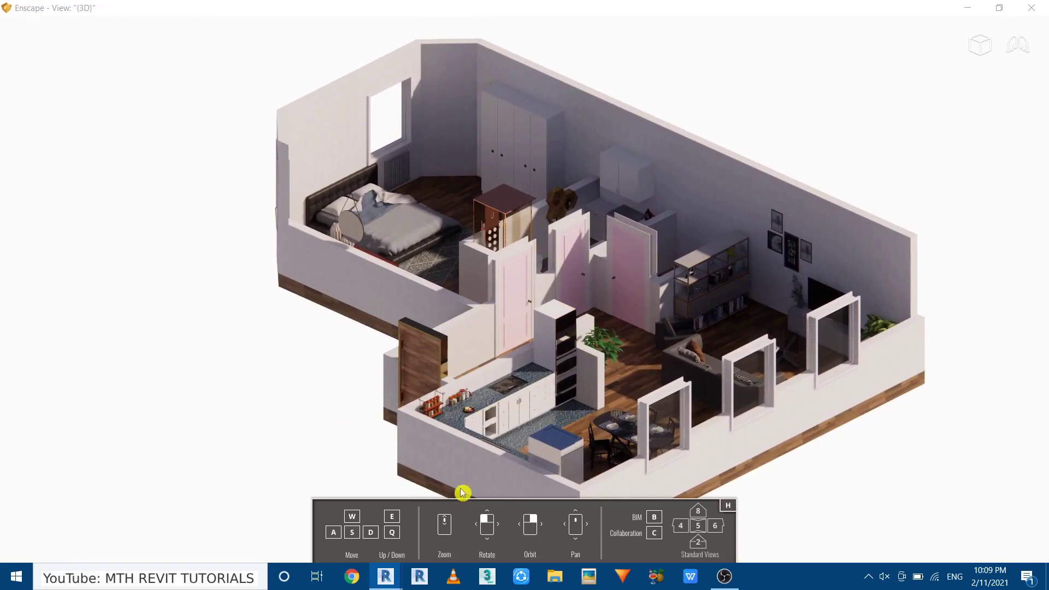
Step: Close Revit's Visual Settings window to show the {3D} view again
mouse_move(381, 580)
left_click(326, 528)
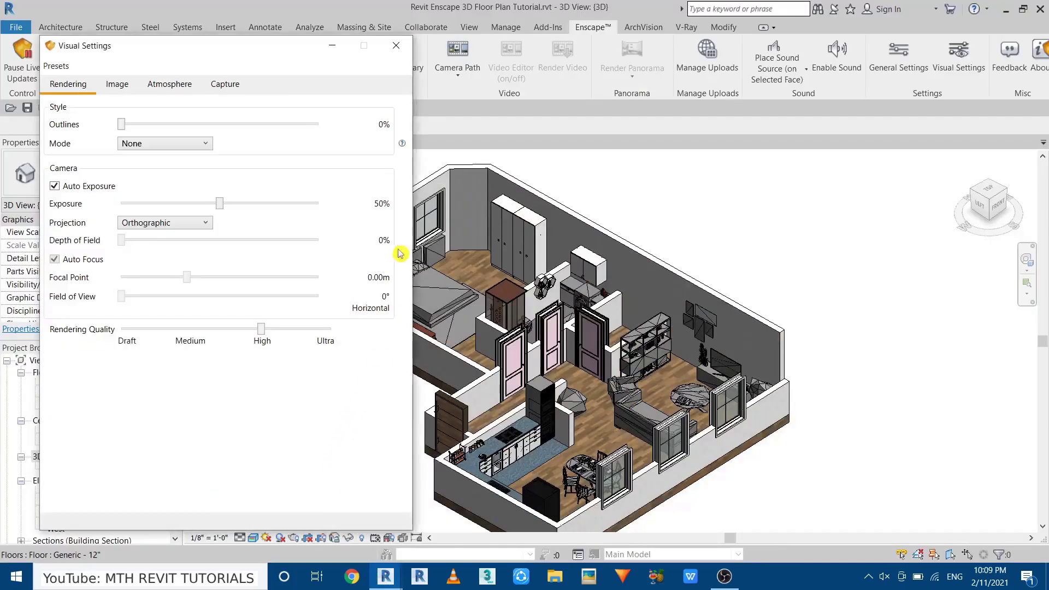
left_click(395, 46)
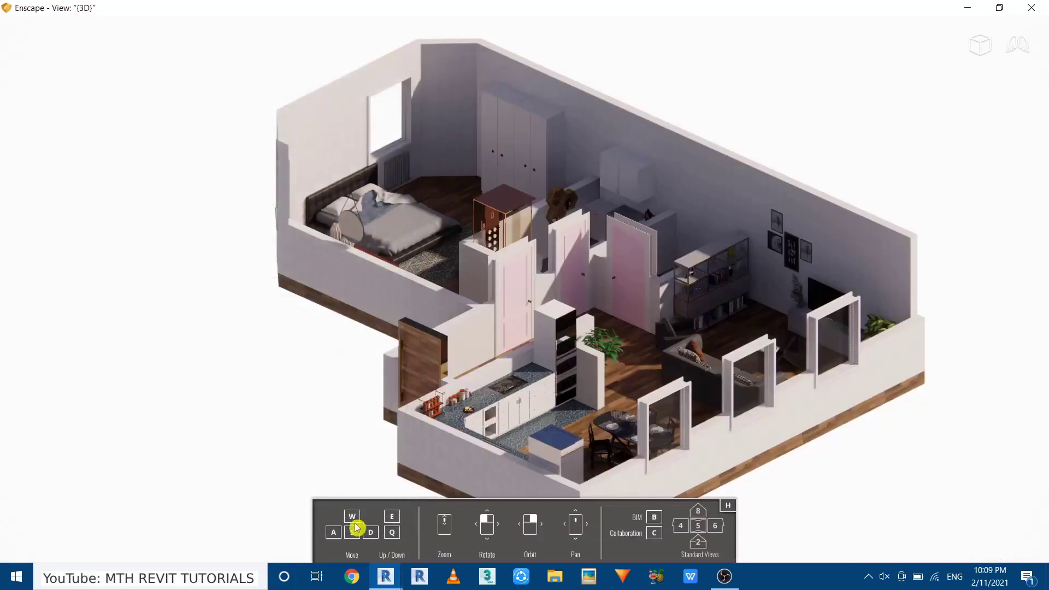
Step: Create a Revit 3D view named 'Isometric View' from the Enscape camera and open it
mouse_move(385, 578)
left_click(330, 534)
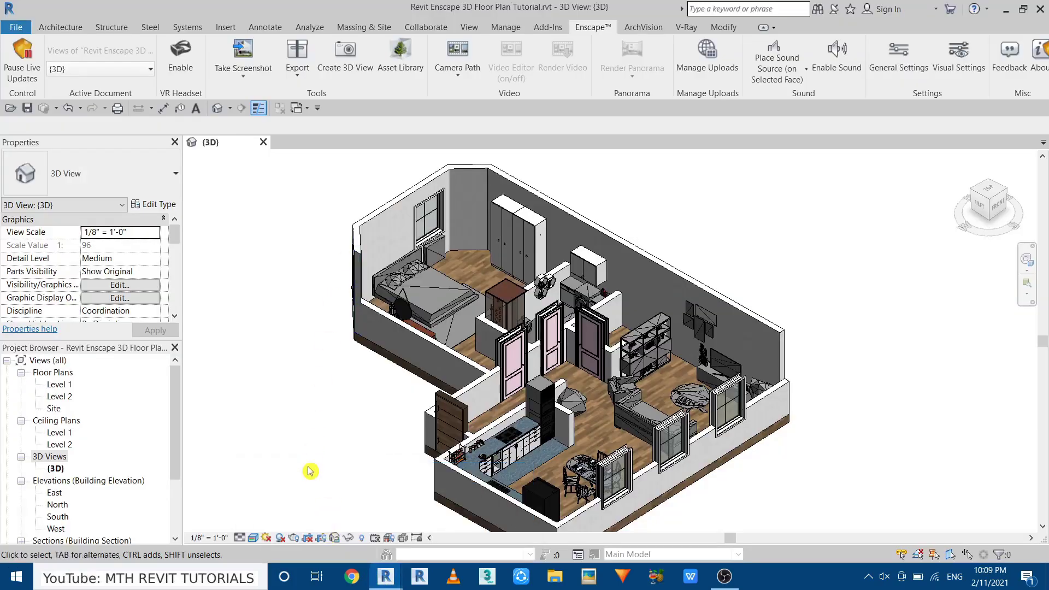
left_click(352, 71)
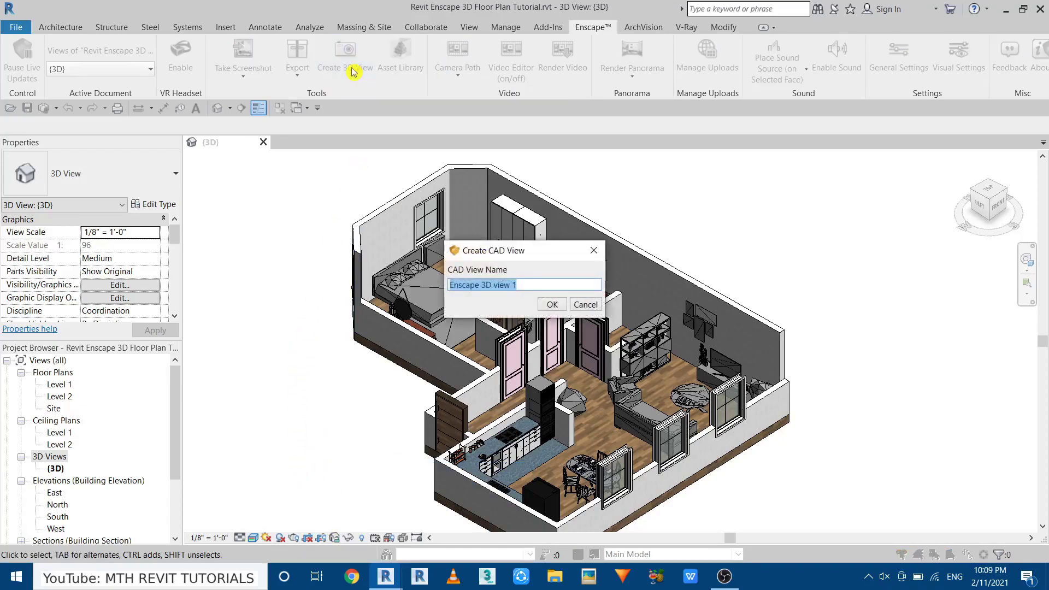
type("Isometric View")
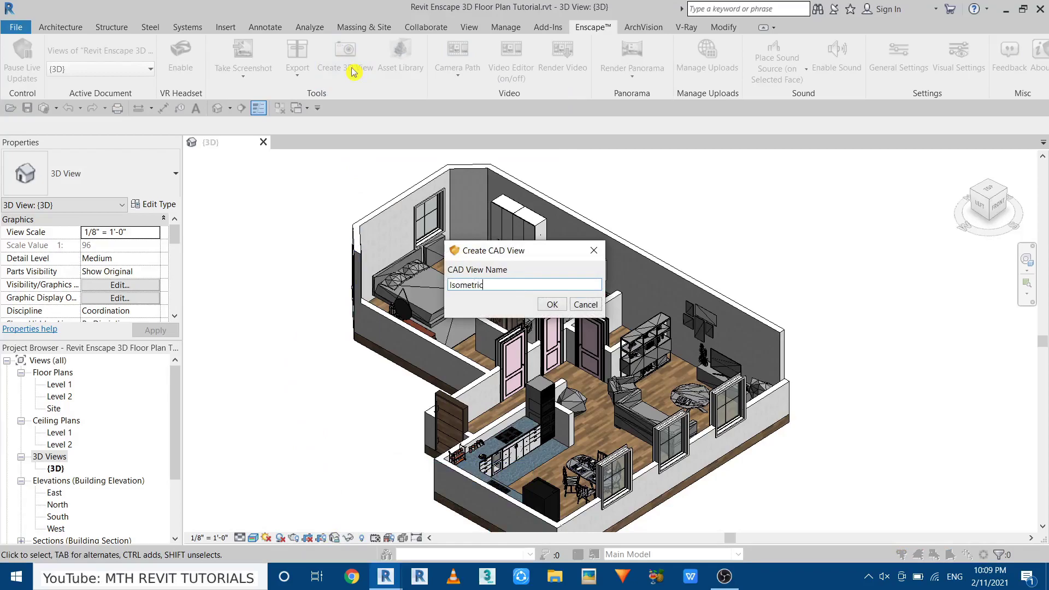
left_click(553, 305)
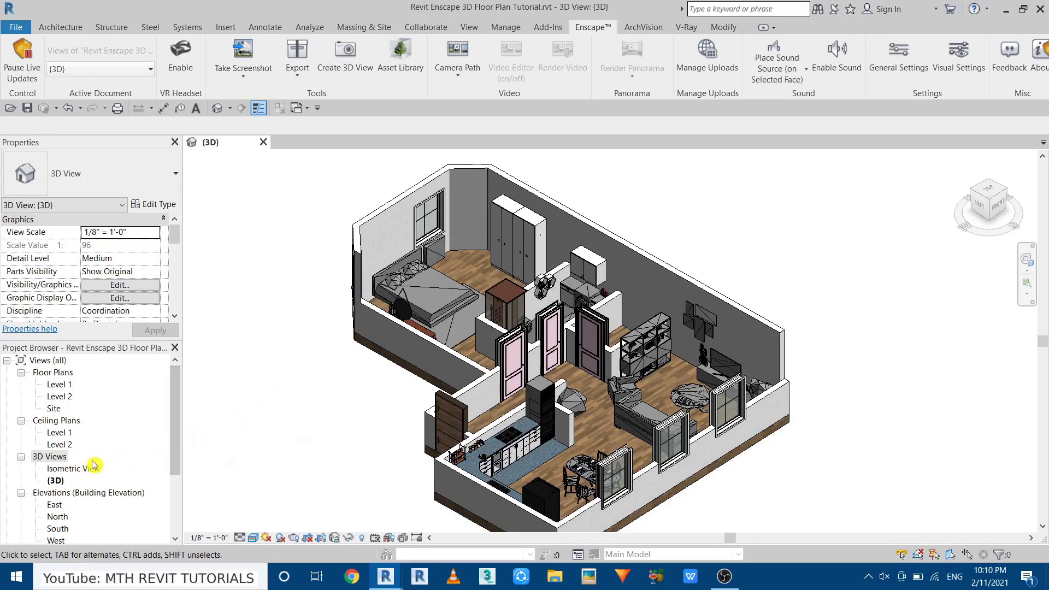
double_click(79, 471)
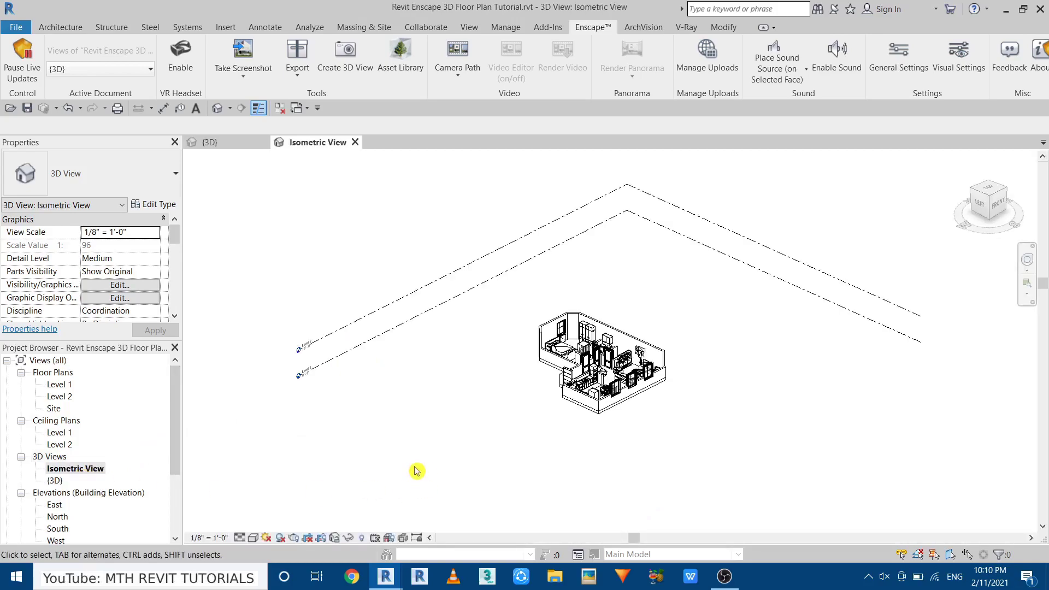
Step: Star Isometric View as a favourite in Enscape's views list
scroll(619, 373, "up", 3)
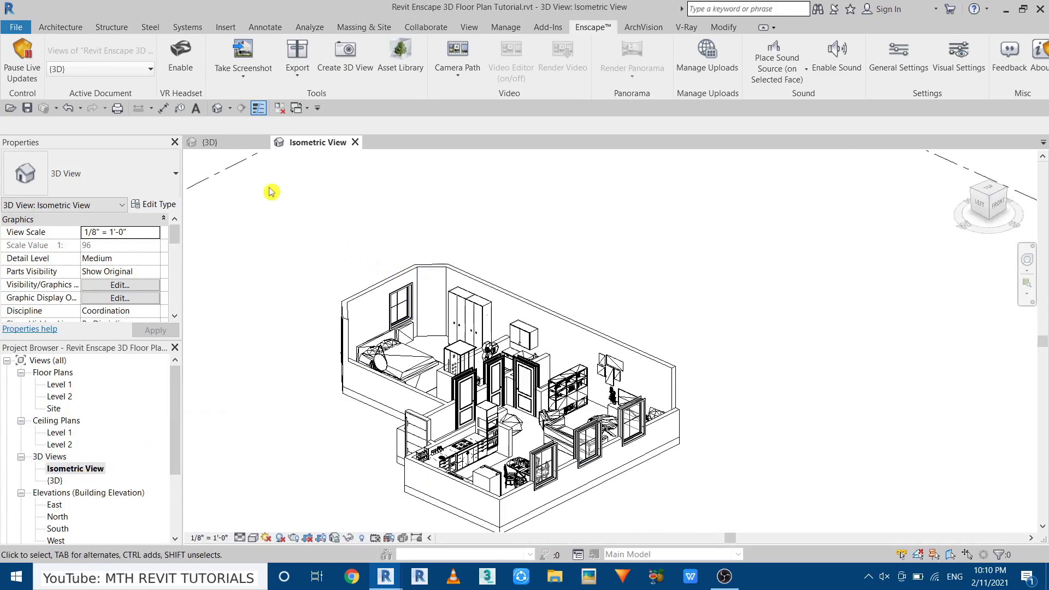
left_click(109, 70)
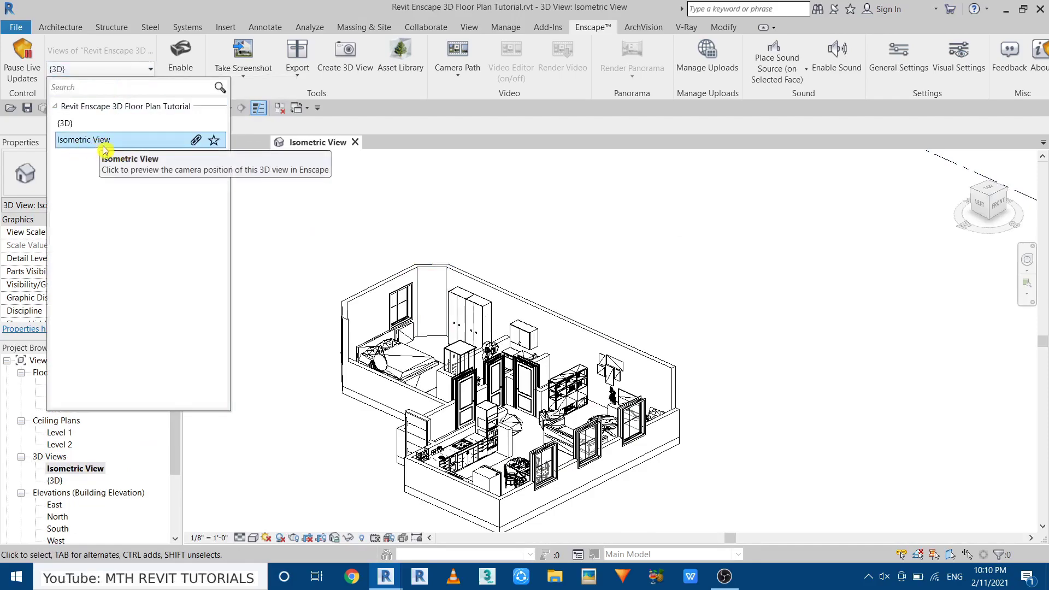
left_click(215, 143)
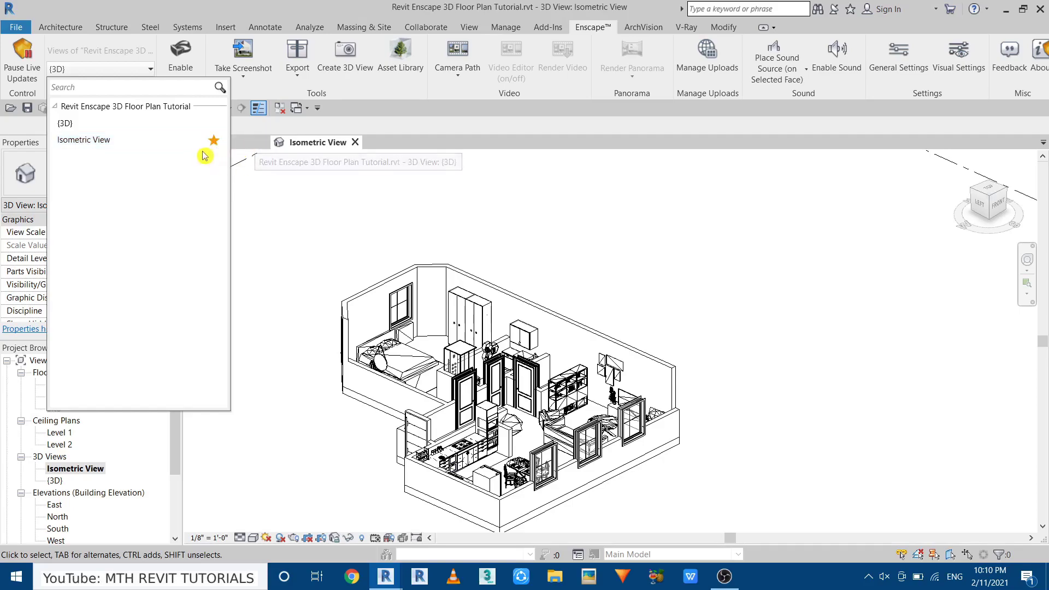
left_click(385, 576)
left_click(448, 511)
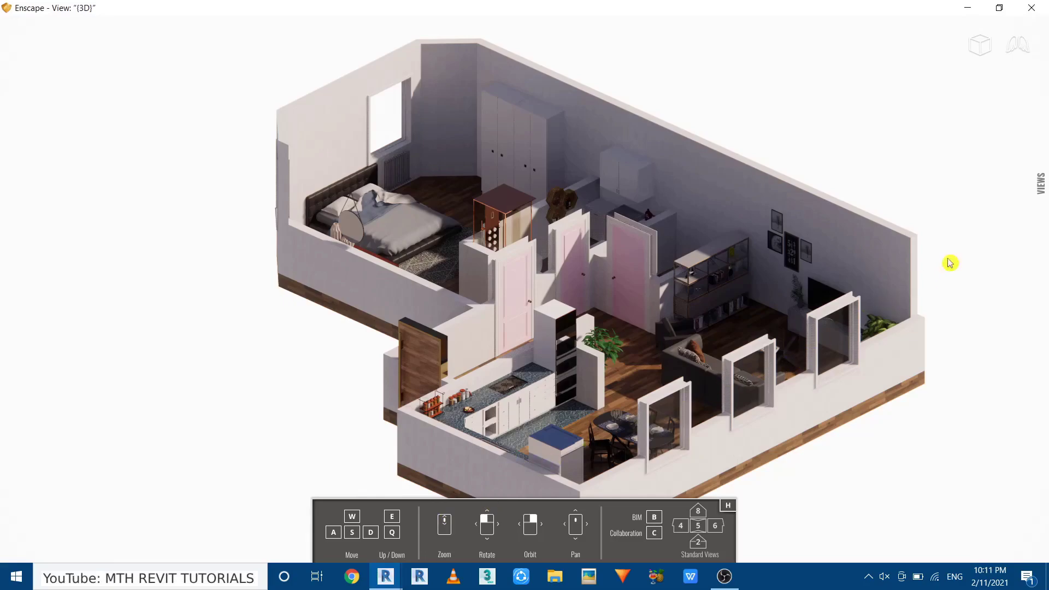
Step: Set Enscape's time of day to about 11:00 for bright midday sunlight
mouse_move(1022, 181)
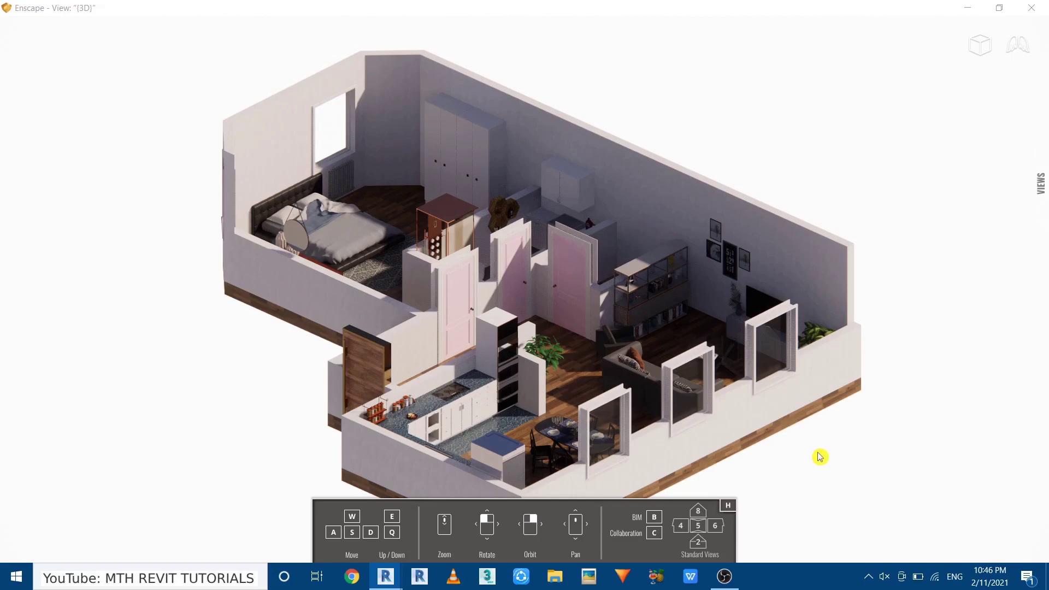
right_click_drag(820, 456, 939, 543, "shift")
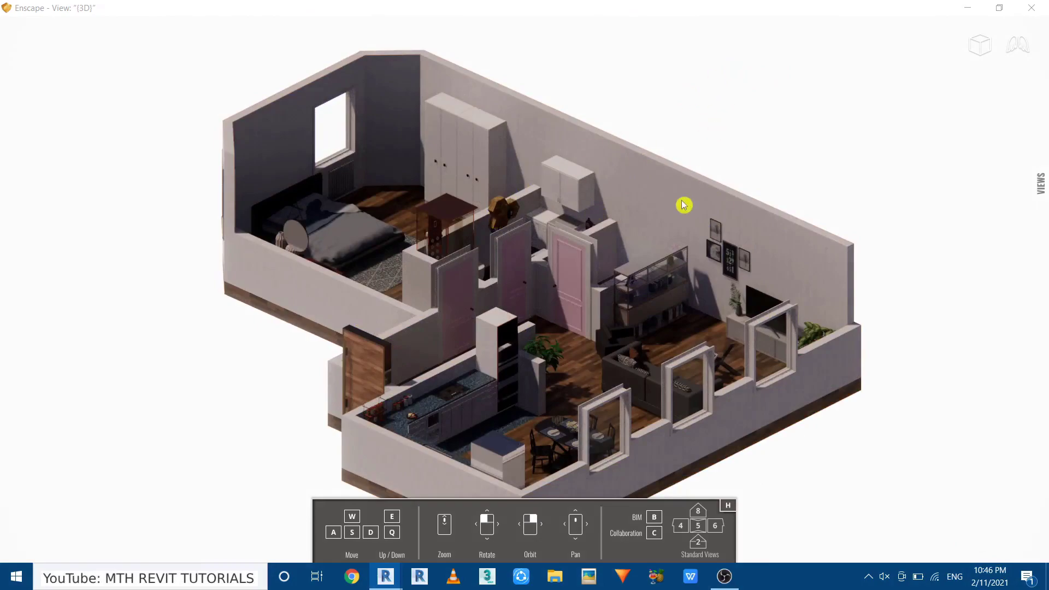
key("i")
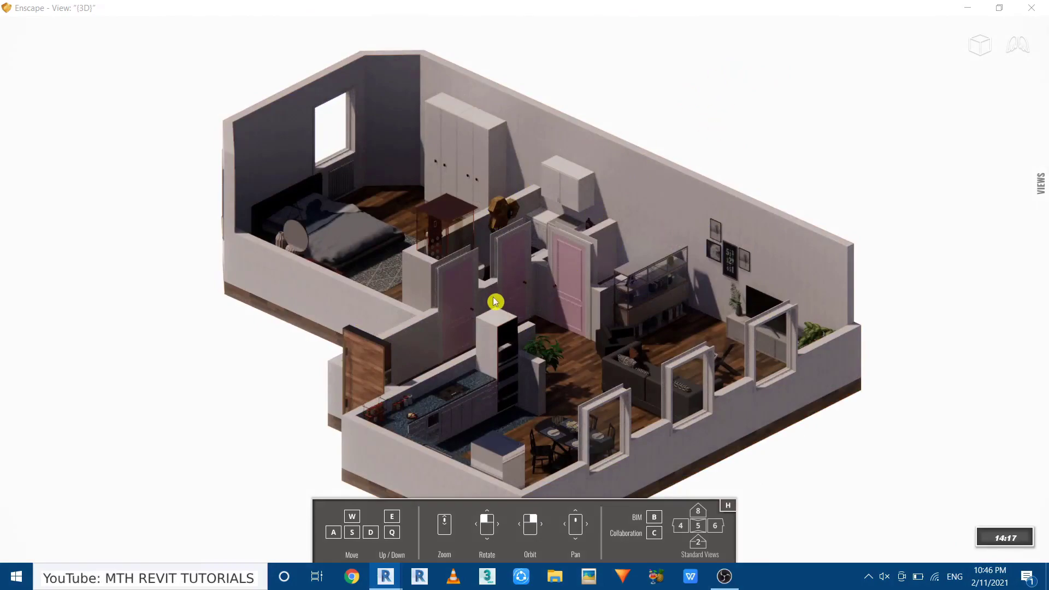
key("i")
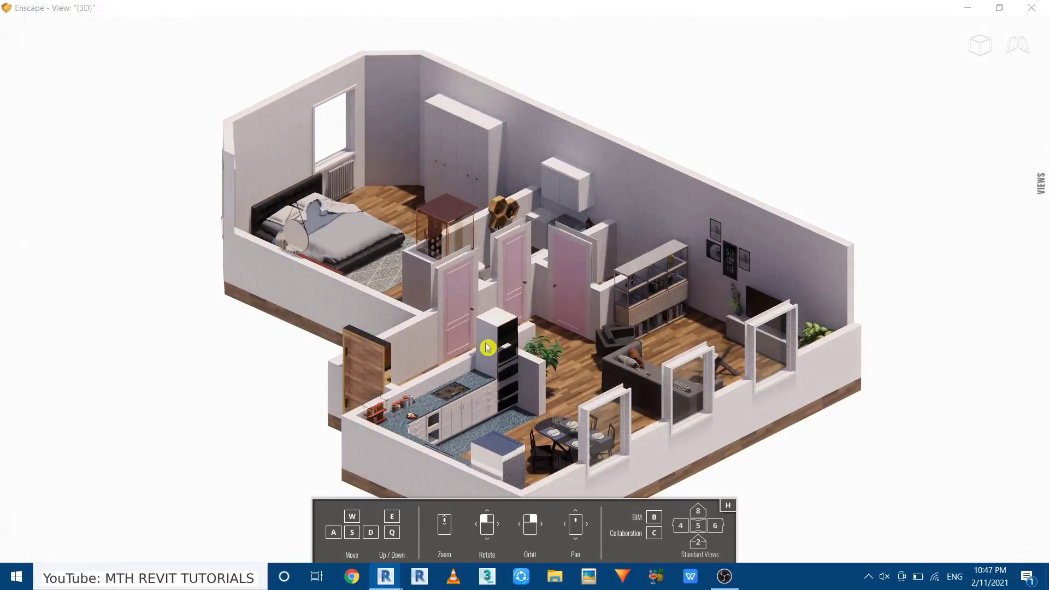
Step: Place Revit beside the restored Enscape window and open Enscape's Visual Settings
left_click(999, 8)
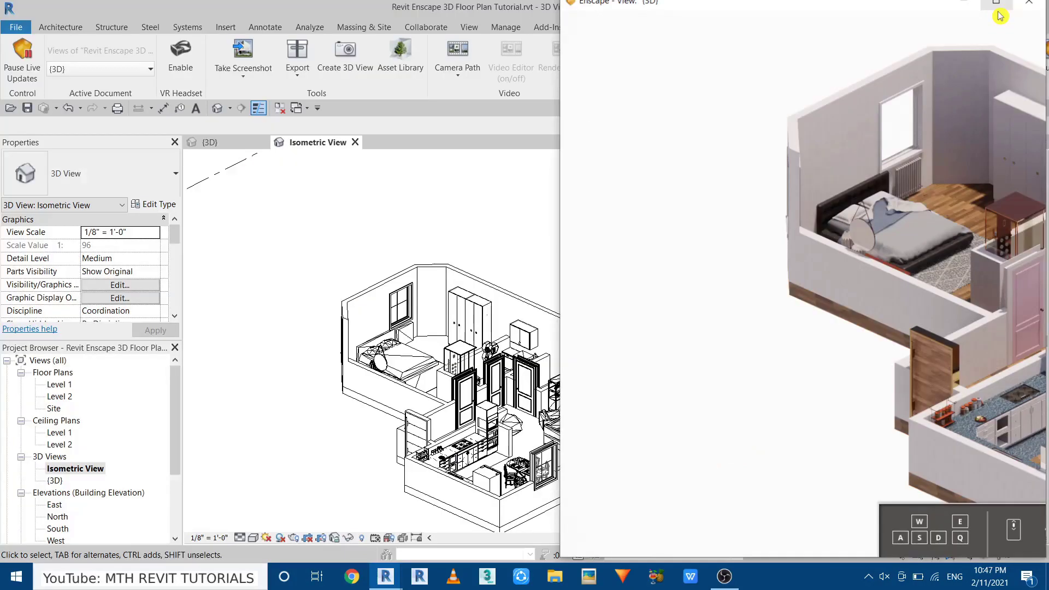
left_click(512, 16)
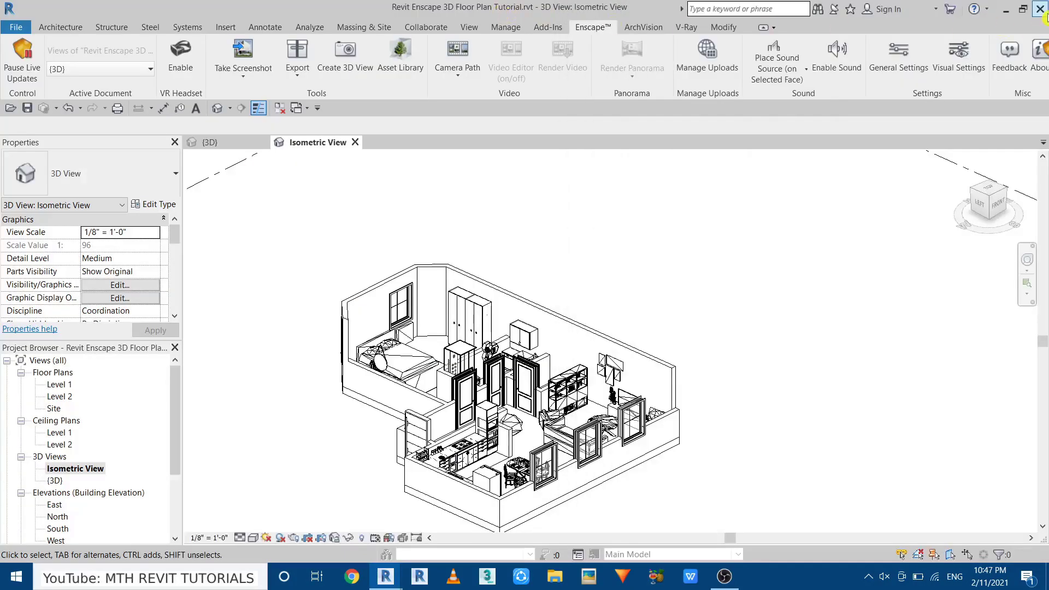
left_click(1024, 9)
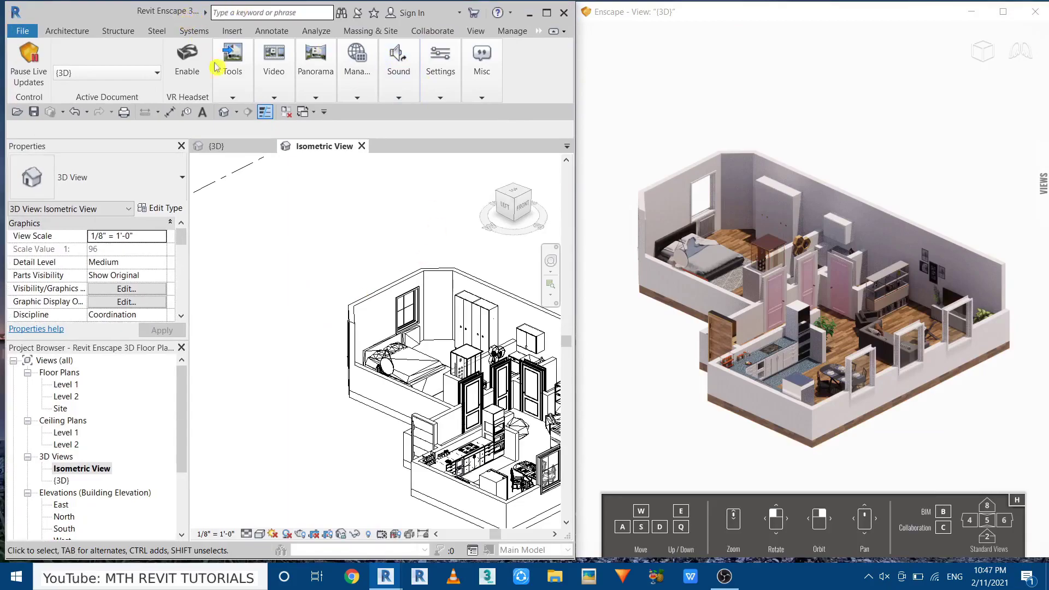
left_click(398, 71)
mouse_move(440, 77)
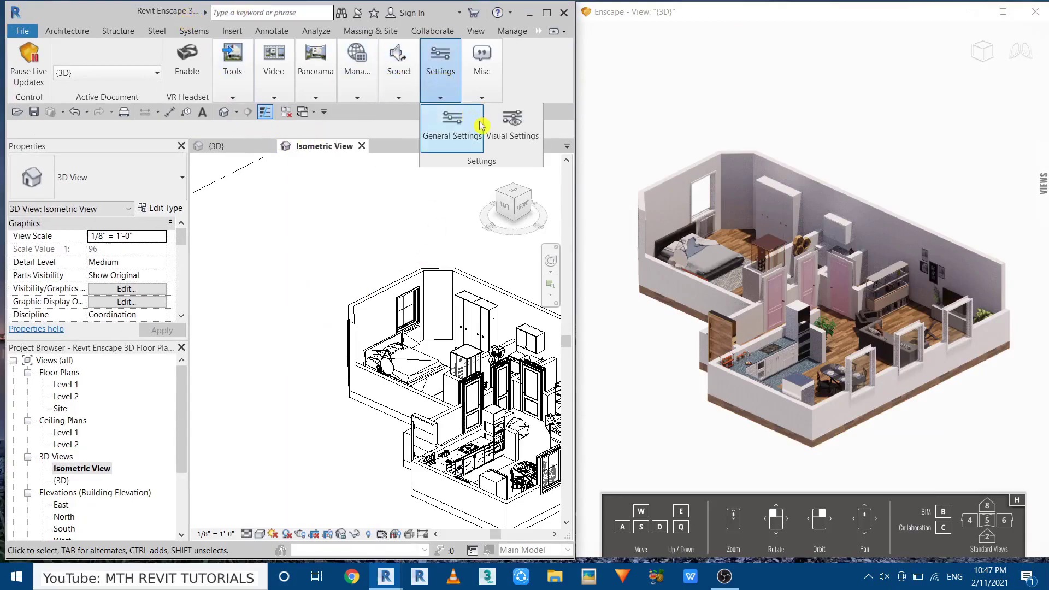
left_click(533, 136)
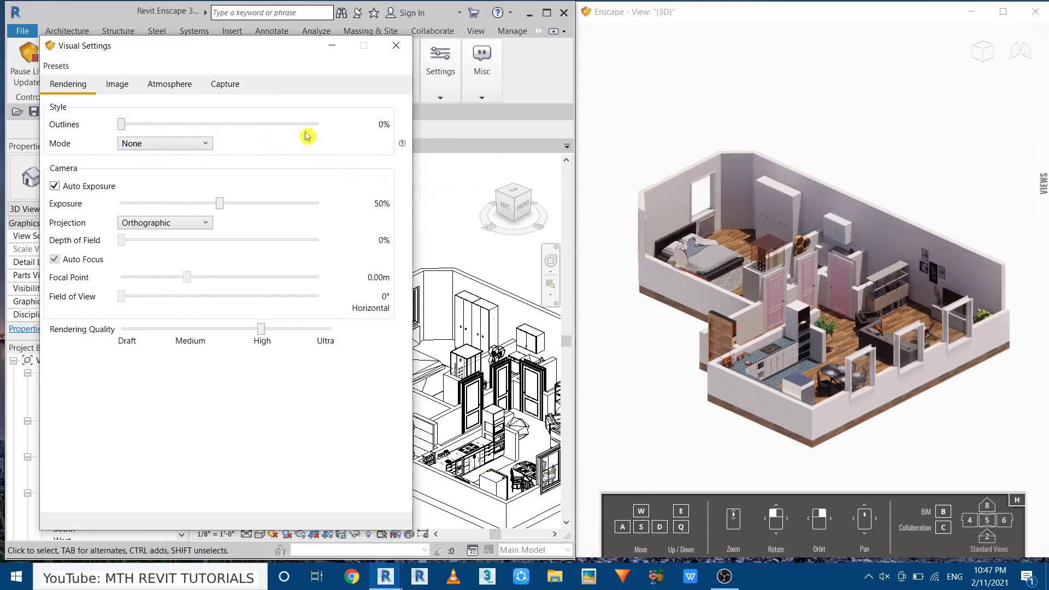
Step: Set Outlines to 15% and raise Exposure to 64%
left_click(328, 126)
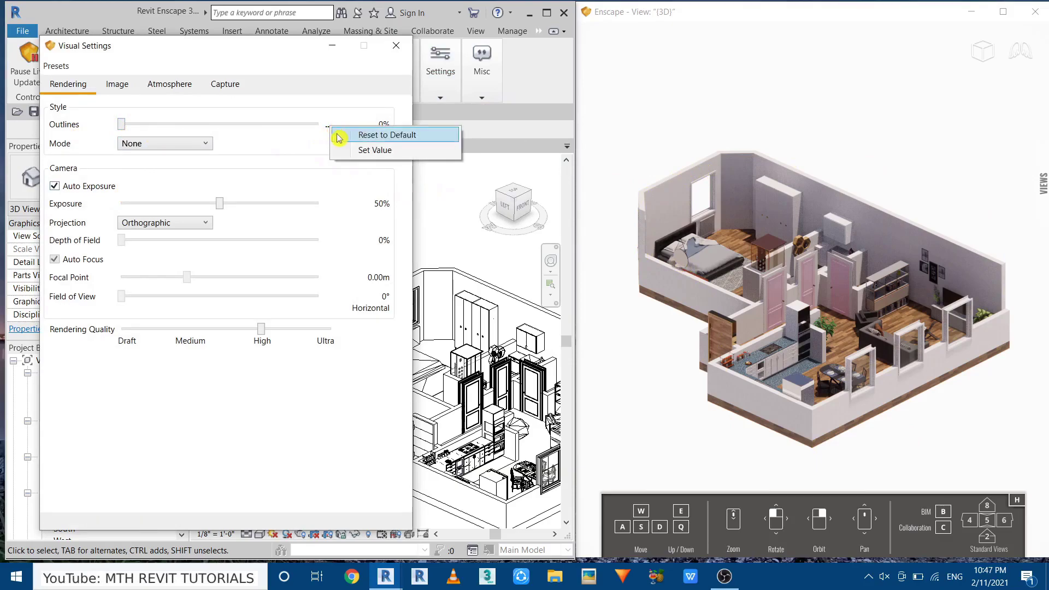
left_click(363, 150)
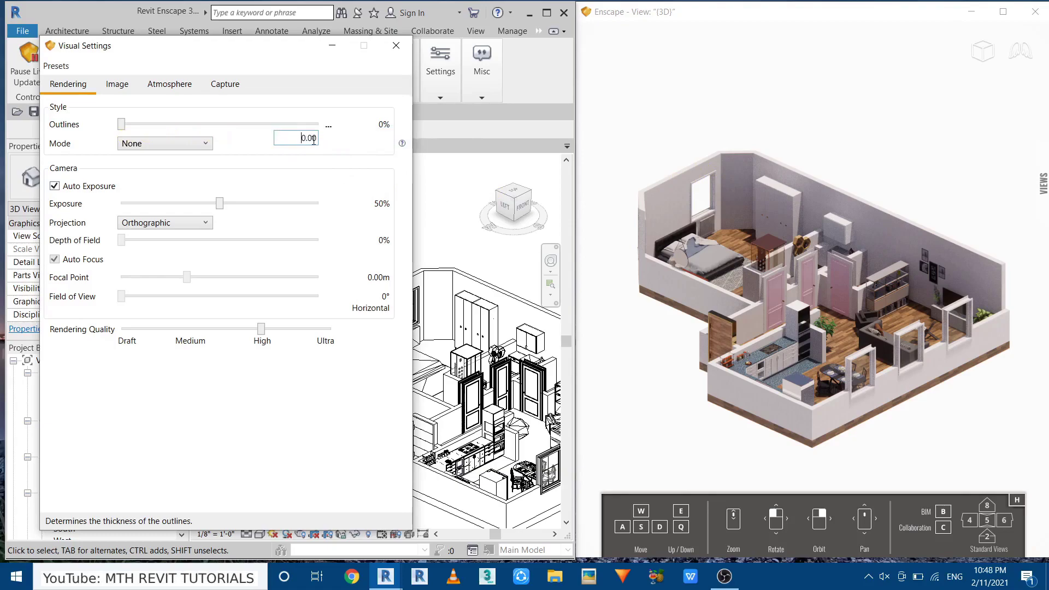
left_click_drag(301, 141, 335, 148)
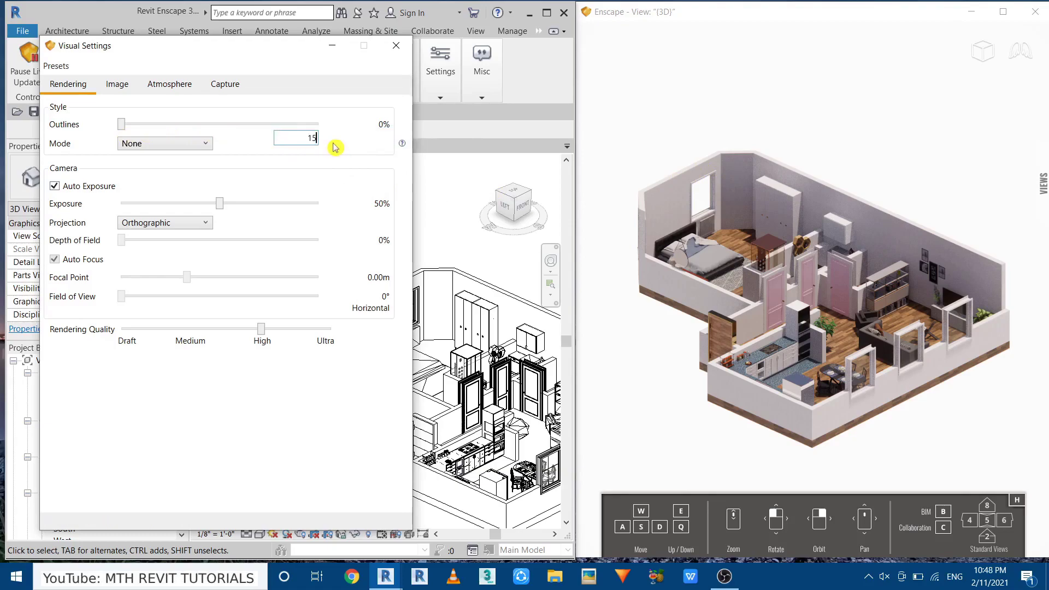
key("Return")
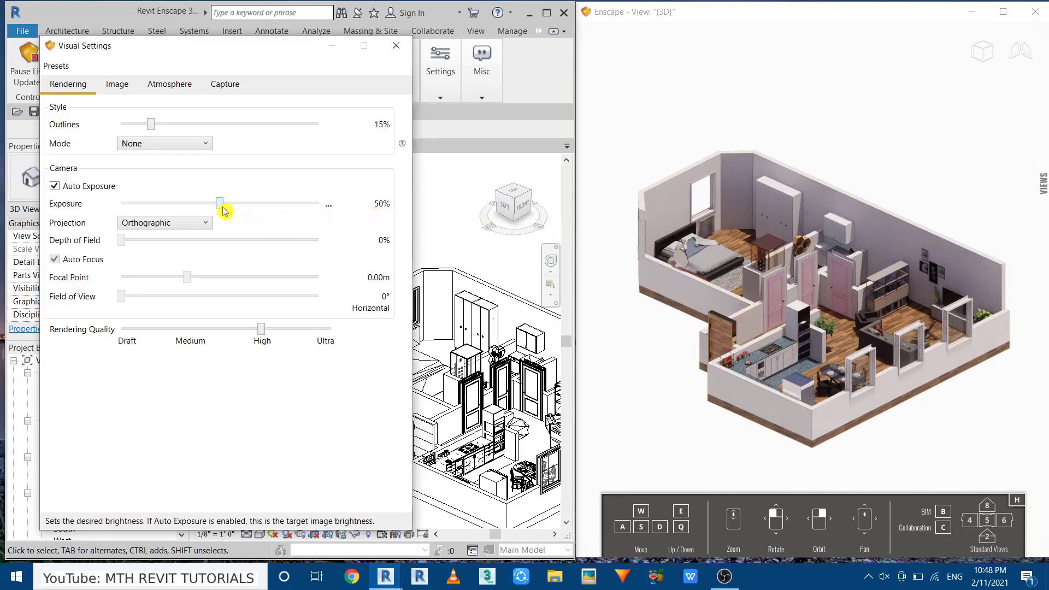
left_click_drag(224, 211, 245, 219)
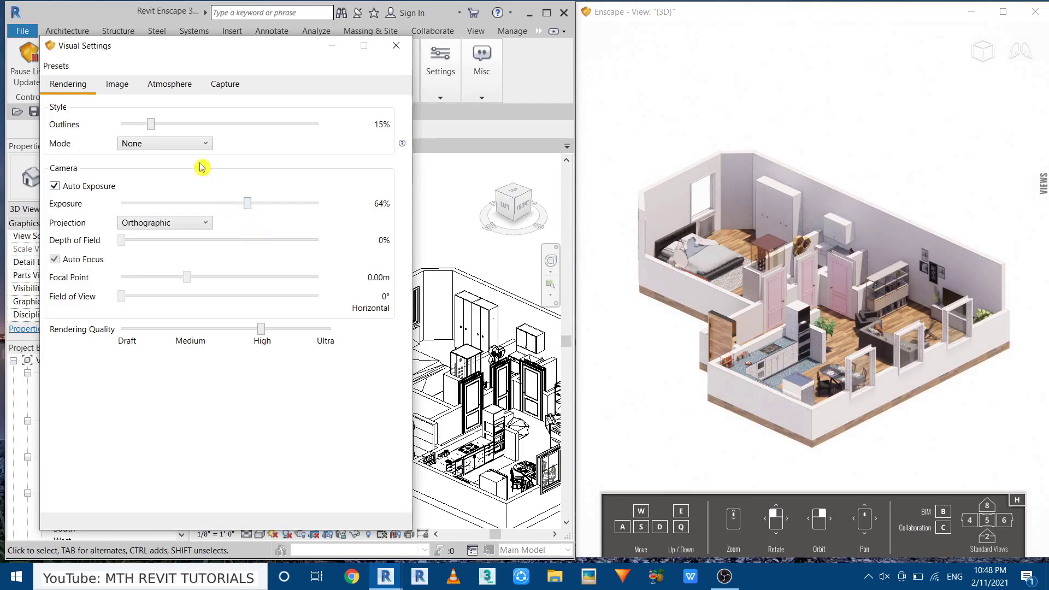
Step: On the Image tab, set Highlights -30%, Shadows -100%, Saturation 110%, 5553K, Lens Flare and Bloom 0%
left_click(120, 88)
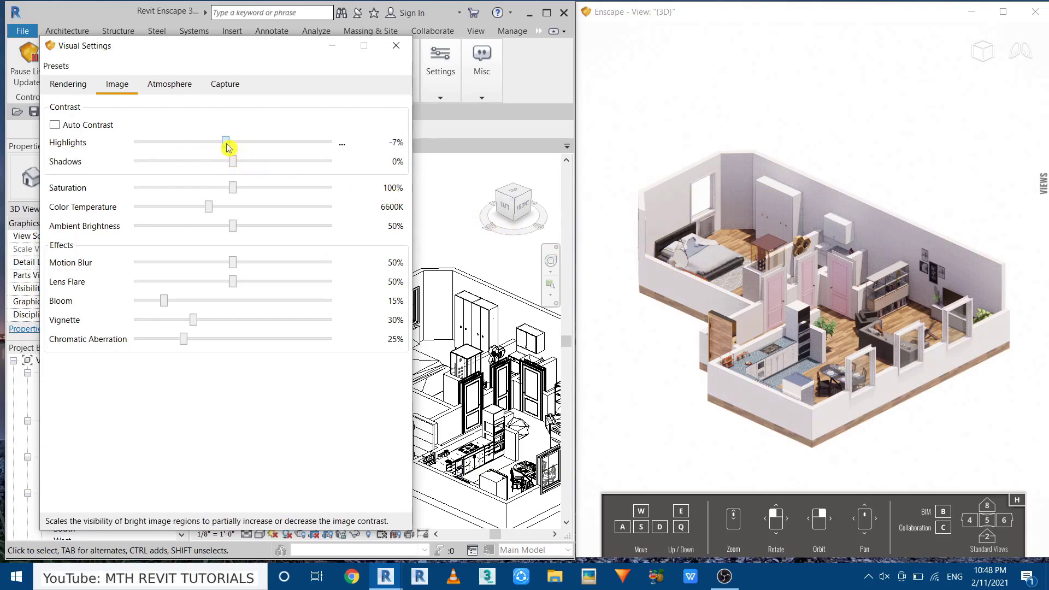
left_click_drag(228, 147, 208, 167)
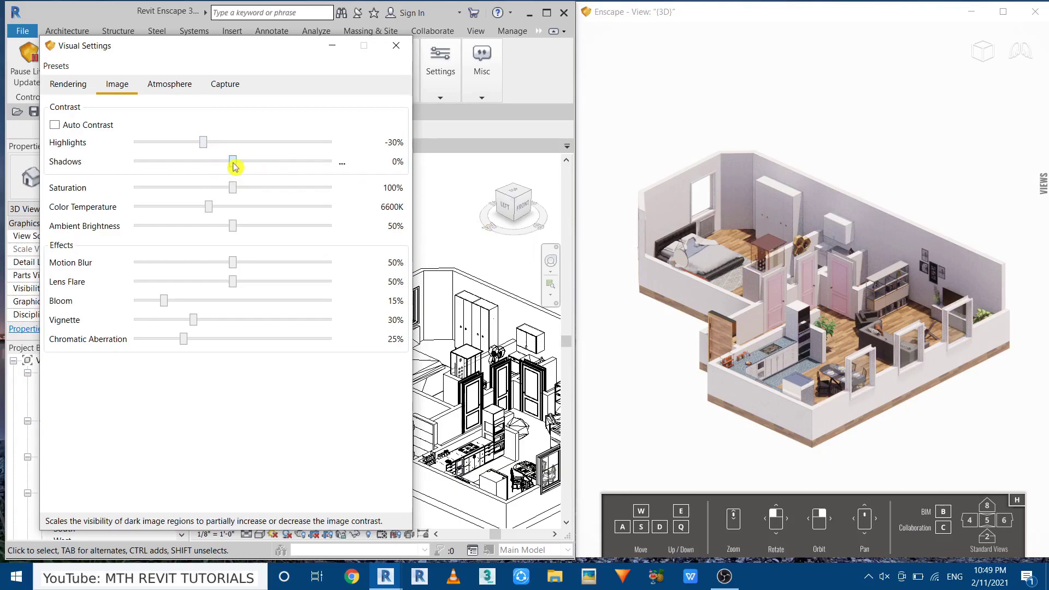
left_click_drag(231, 167, 123, 181)
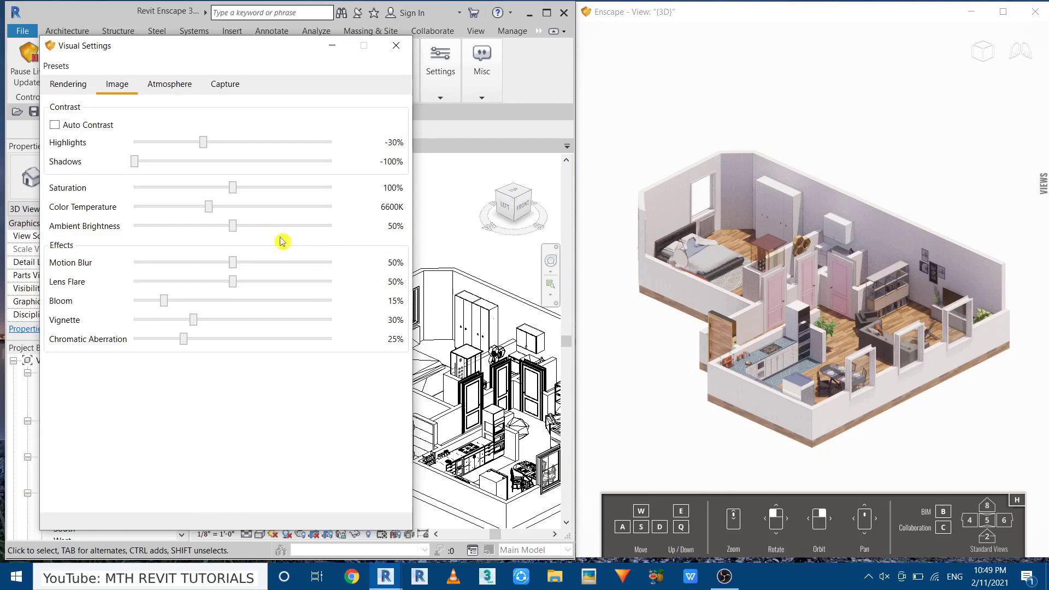
left_click_drag(237, 192, 242, 215)
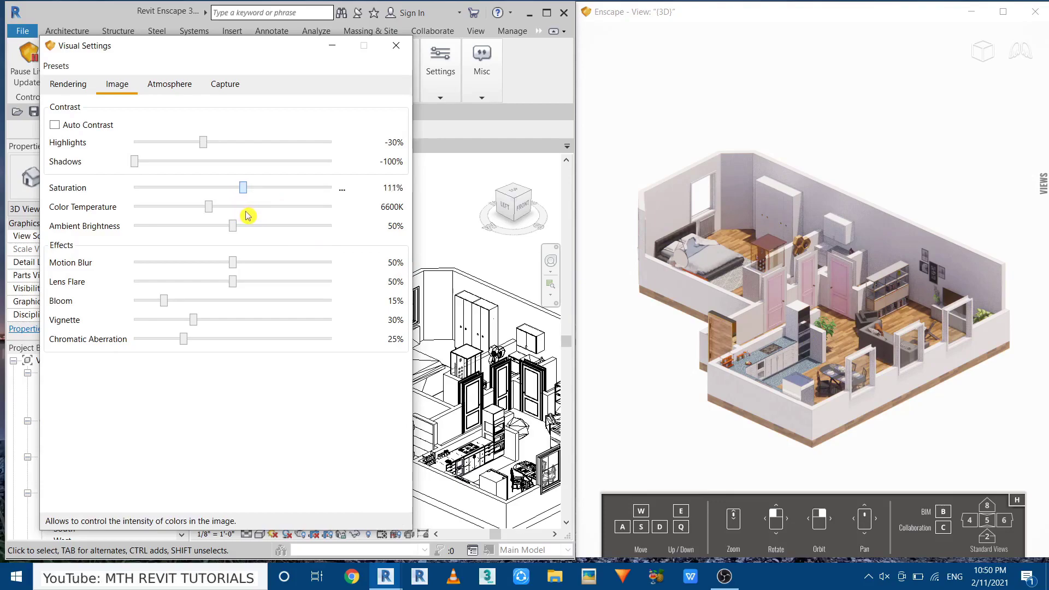
left_click_drag(248, 216, 246, 216)
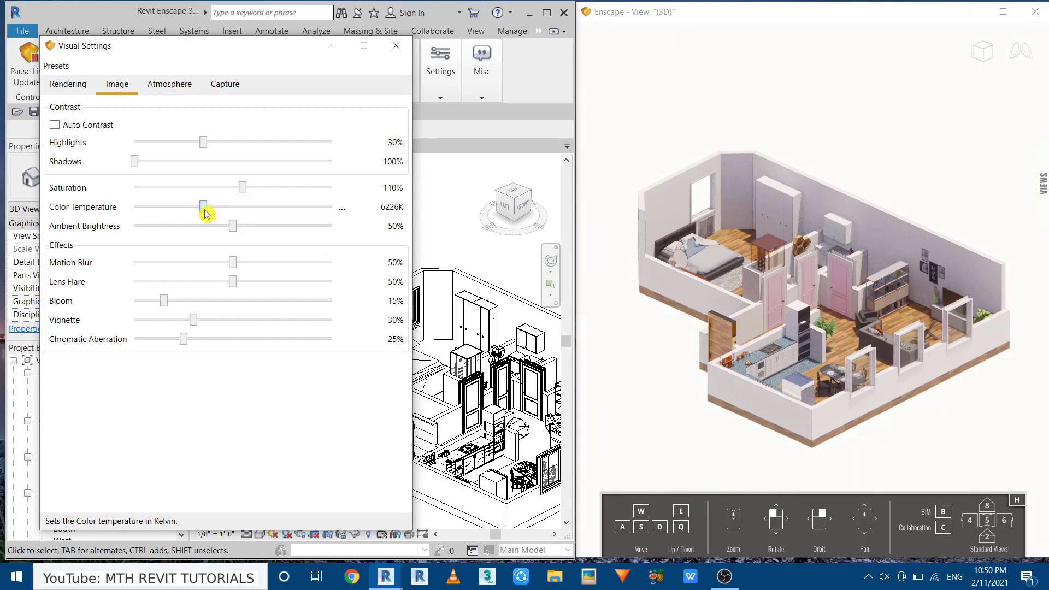
left_click_drag(210, 215, 197, 221)
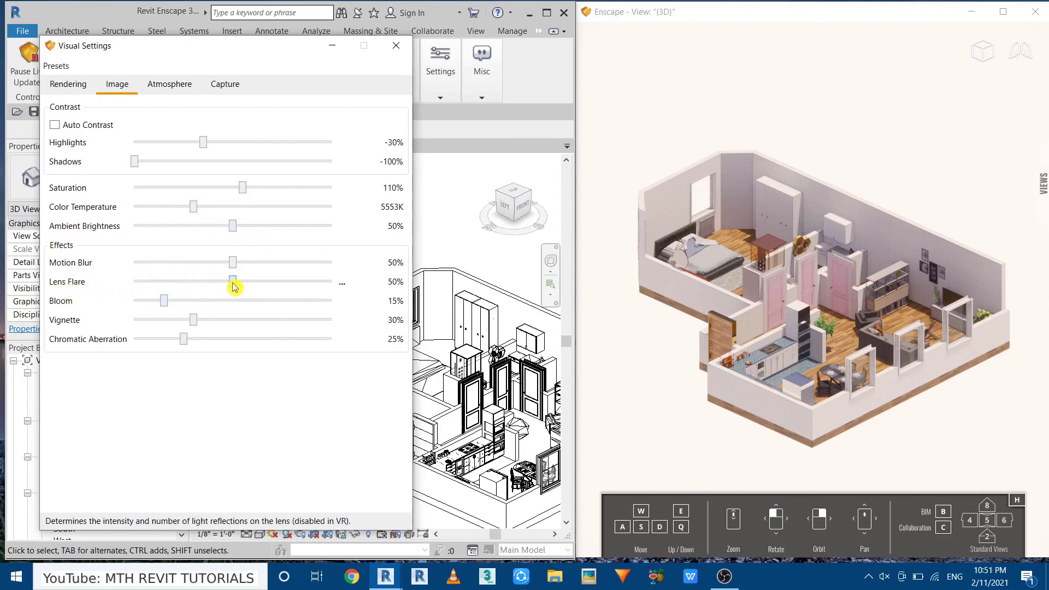
left_click_drag(234, 286, 133, 305)
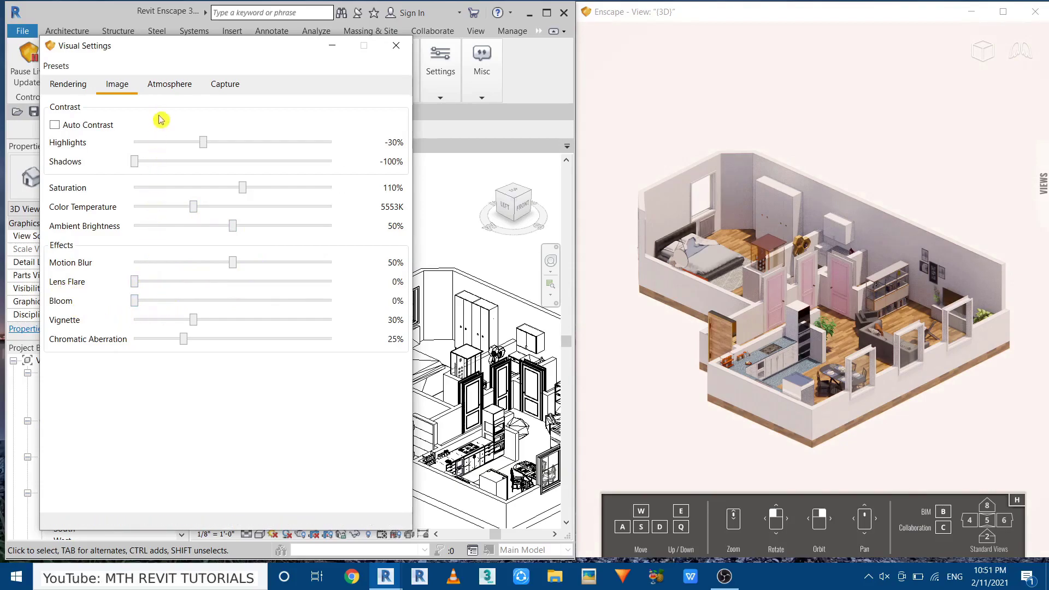
Step: Raise Atmosphere sun brightness to 166% and soften shadow sharpness to 25%
left_click(171, 86)
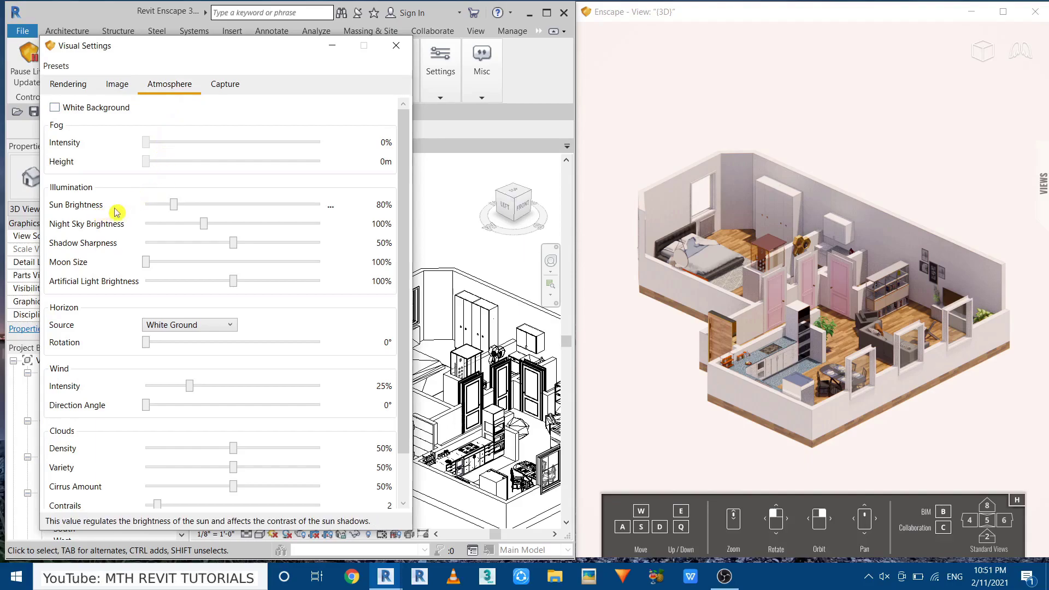
left_click_drag(177, 212, 204, 215)
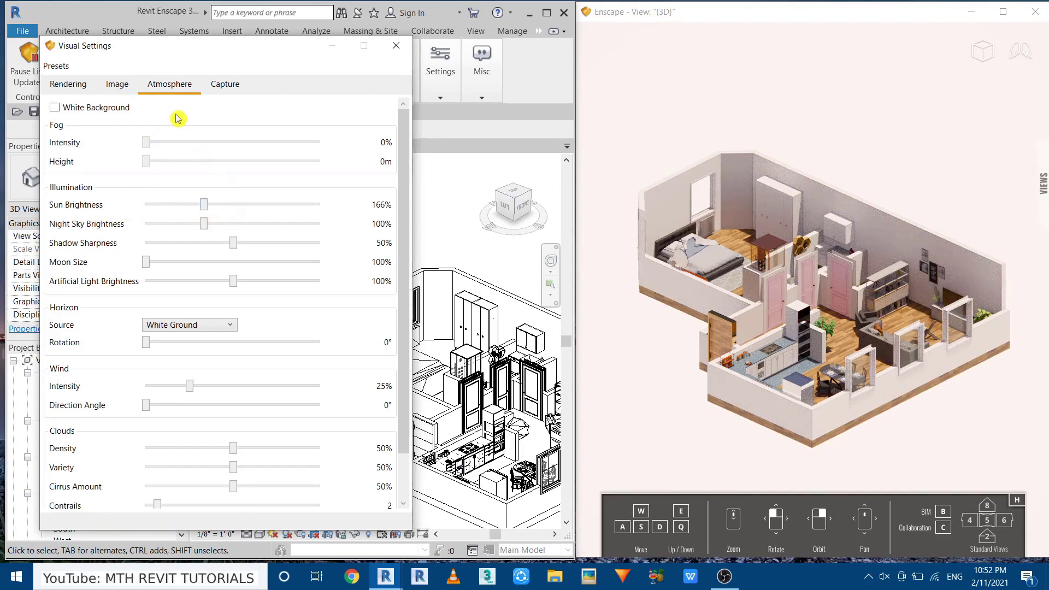
left_click(131, 93)
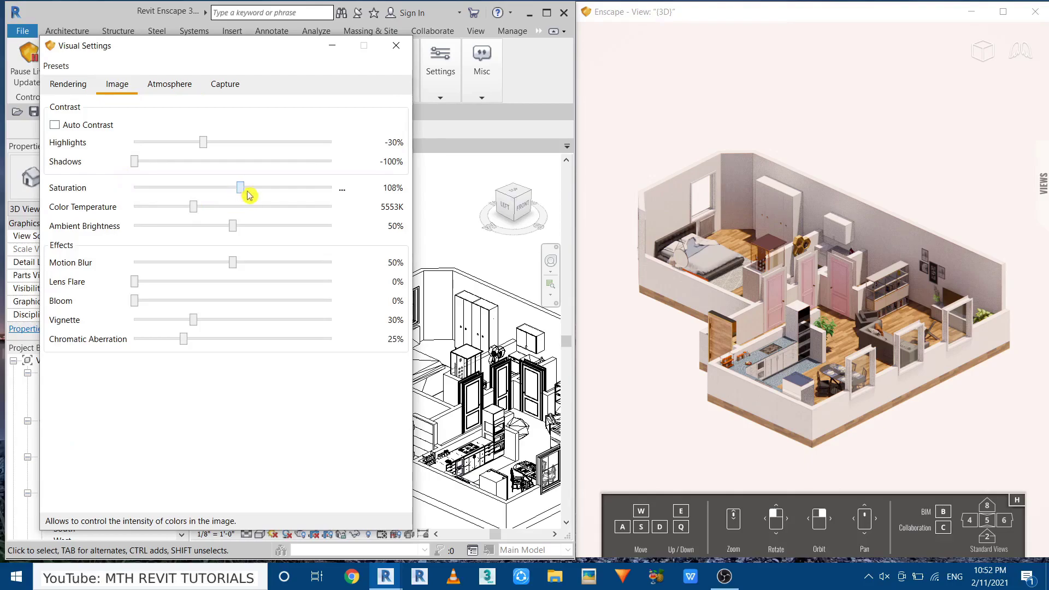
left_click(164, 86)
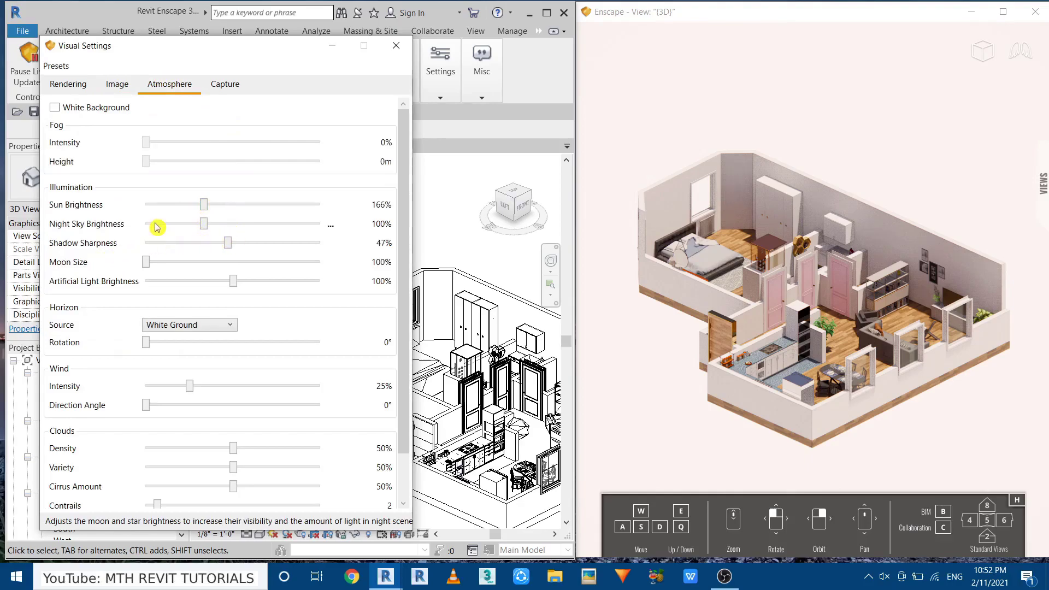
scroll(149, 240, "down", 1)
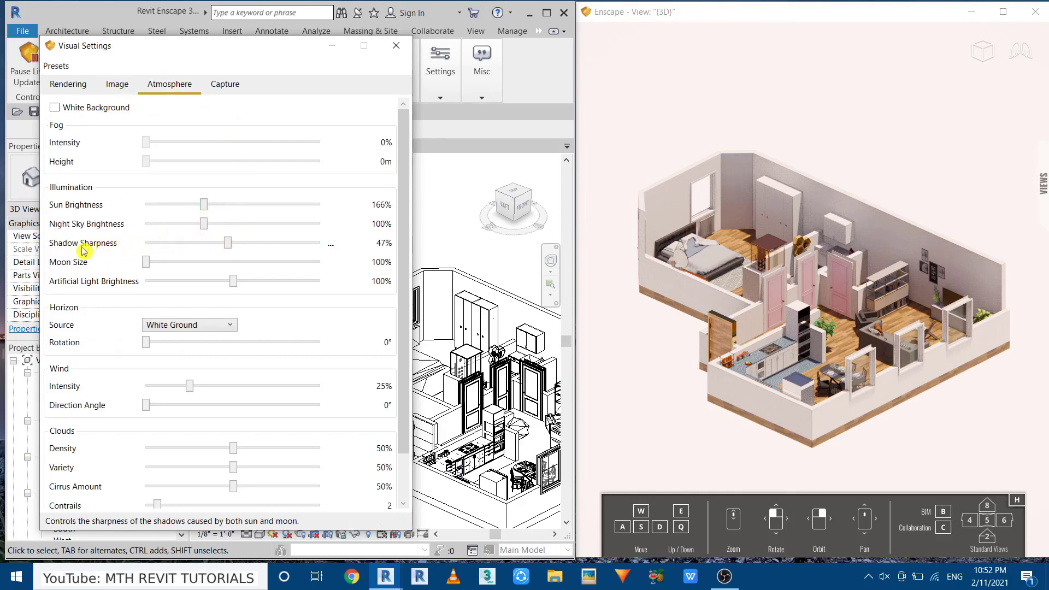
left_click_drag(228, 243, 167, 263)
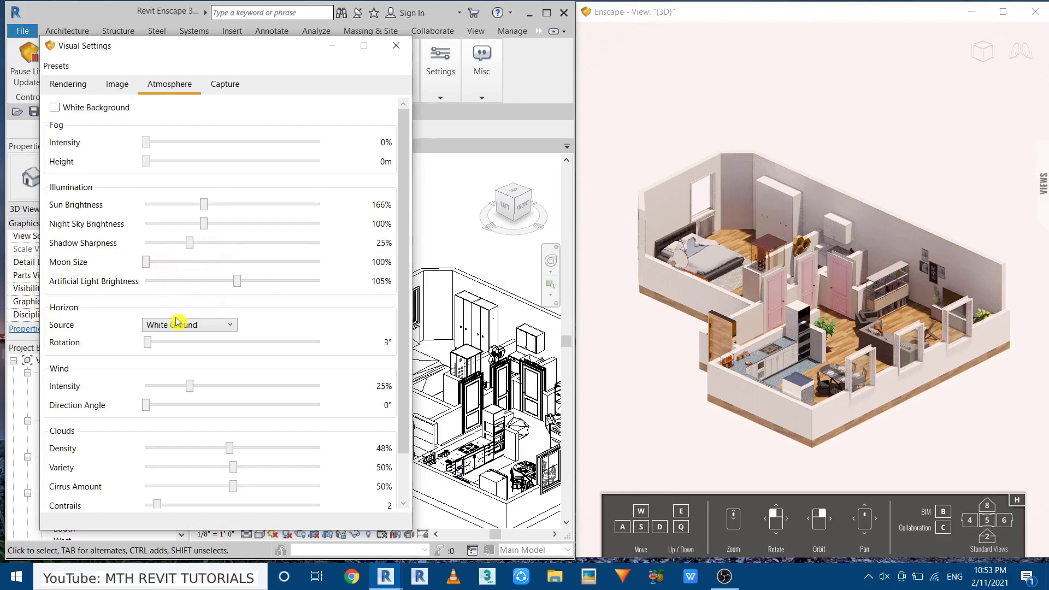
Step: Keep the White Ground horizon preset and maximize the Enscape render window
left_click(217, 330)
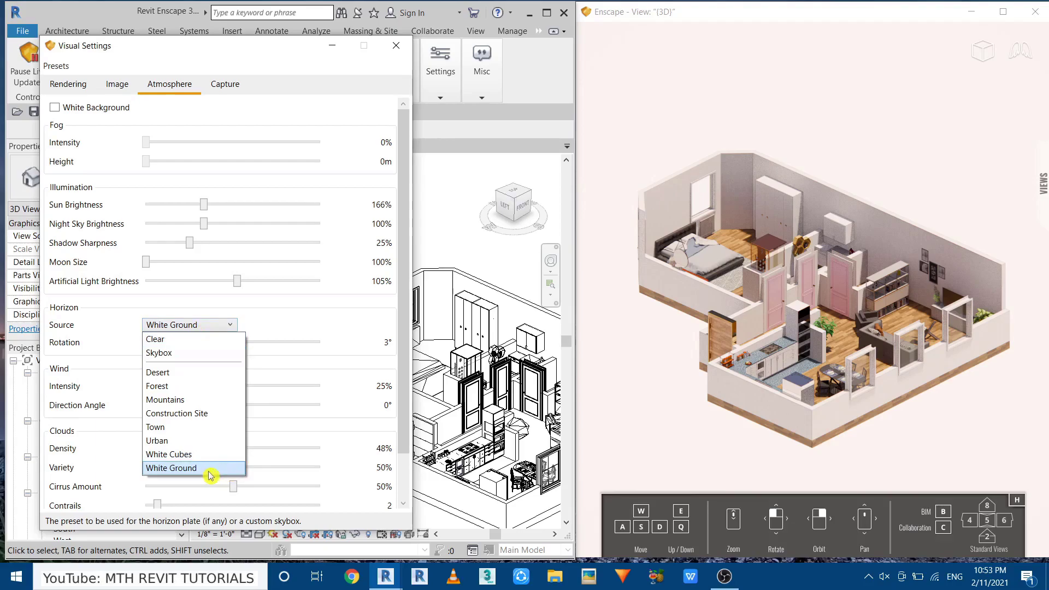
left_click(169, 470)
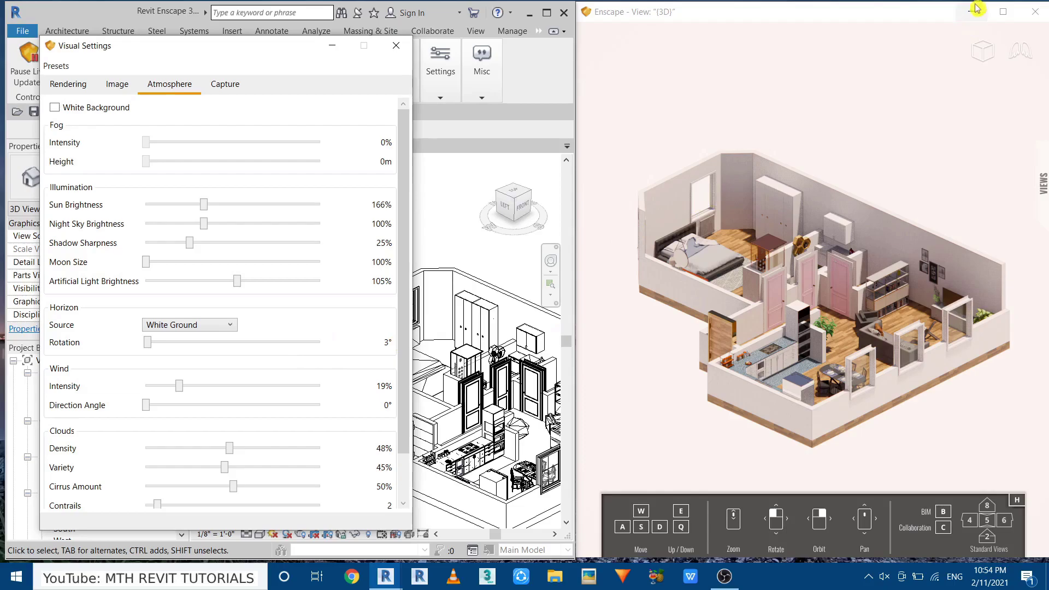
left_click(1003, 12)
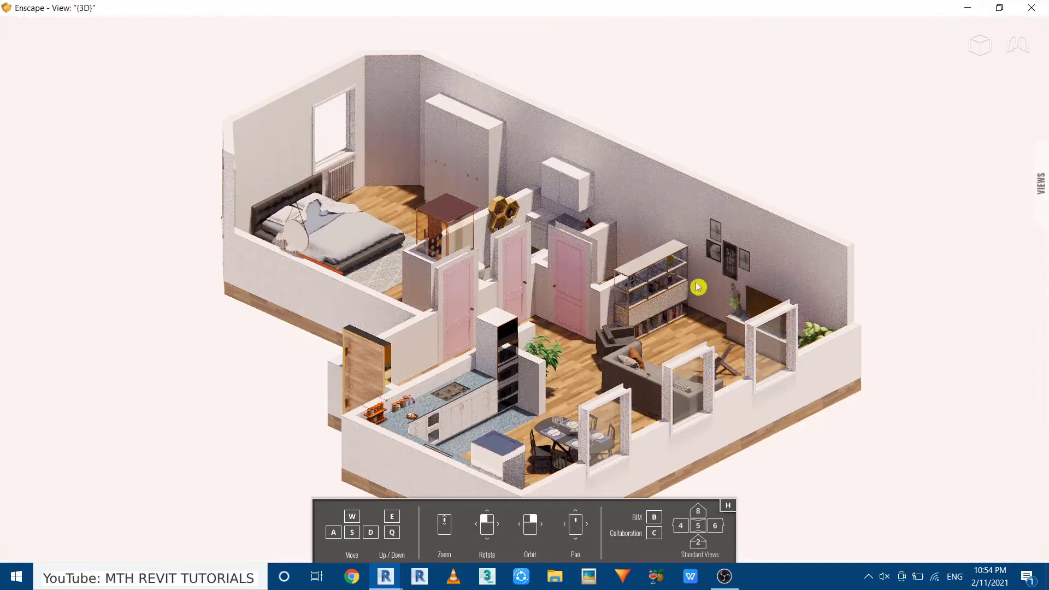
left_click(385, 576)
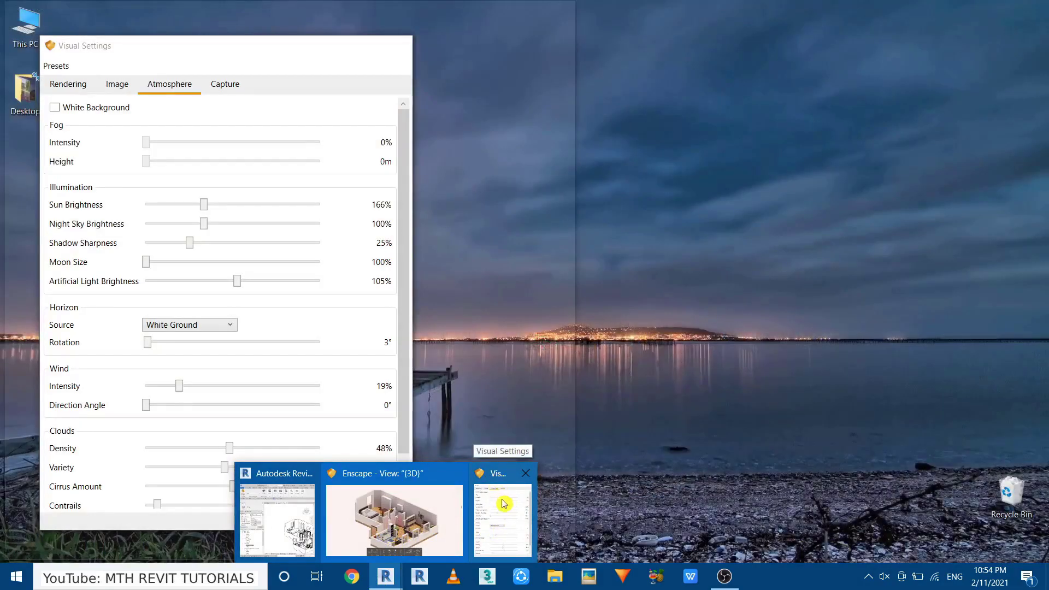
Step: Raise the Enscape rendering quality to Ultra
left_click(504, 503)
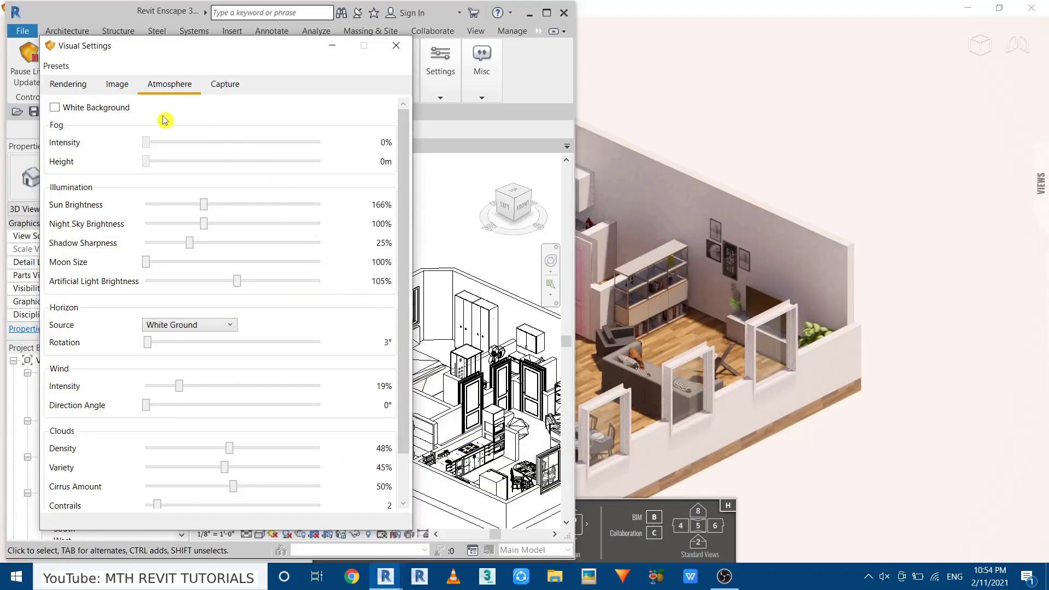
left_click(72, 89)
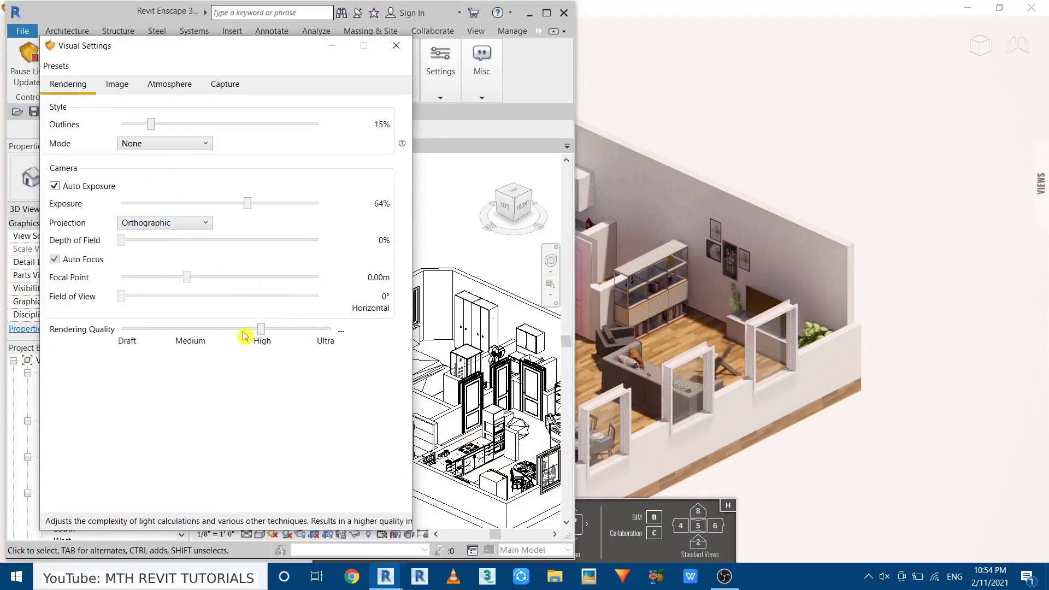
left_click_drag(261, 333, 325, 335)
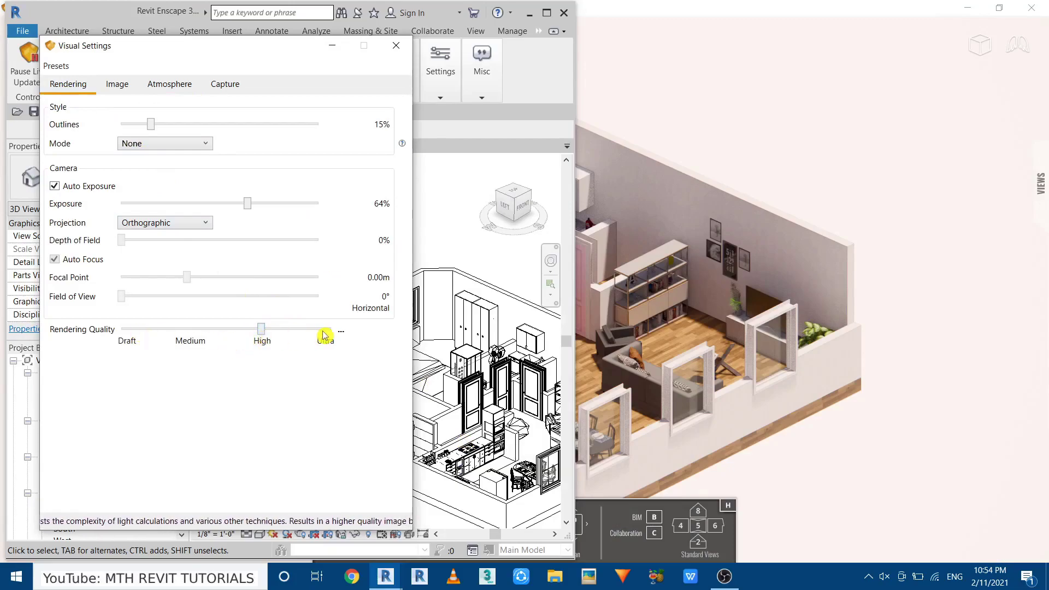
Step: Set captures to Ultra HD (3840x2160) JPEG images and bring the render window forward
left_click(225, 87)
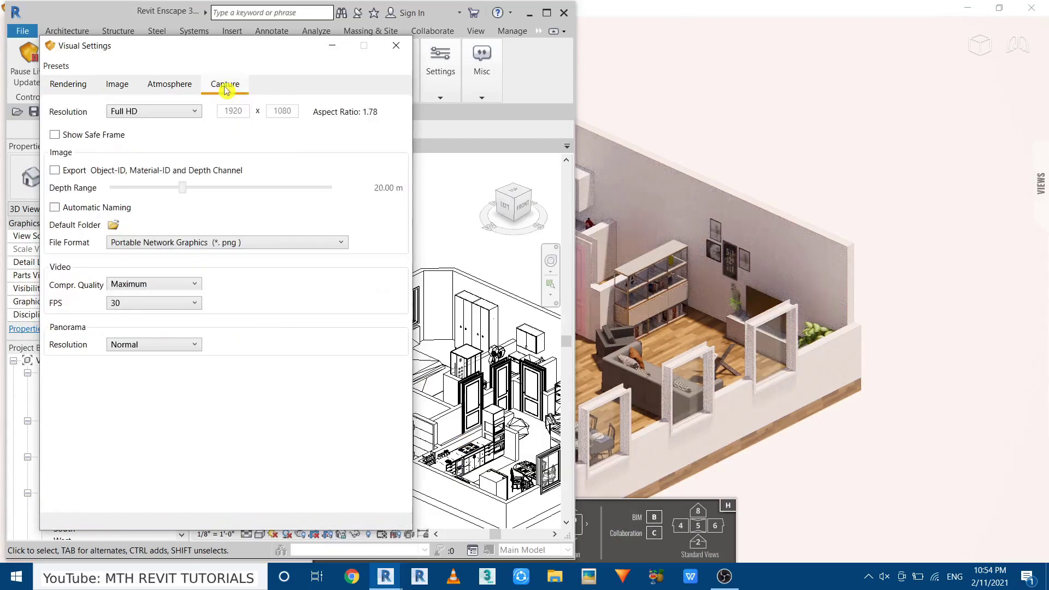
left_click(150, 115)
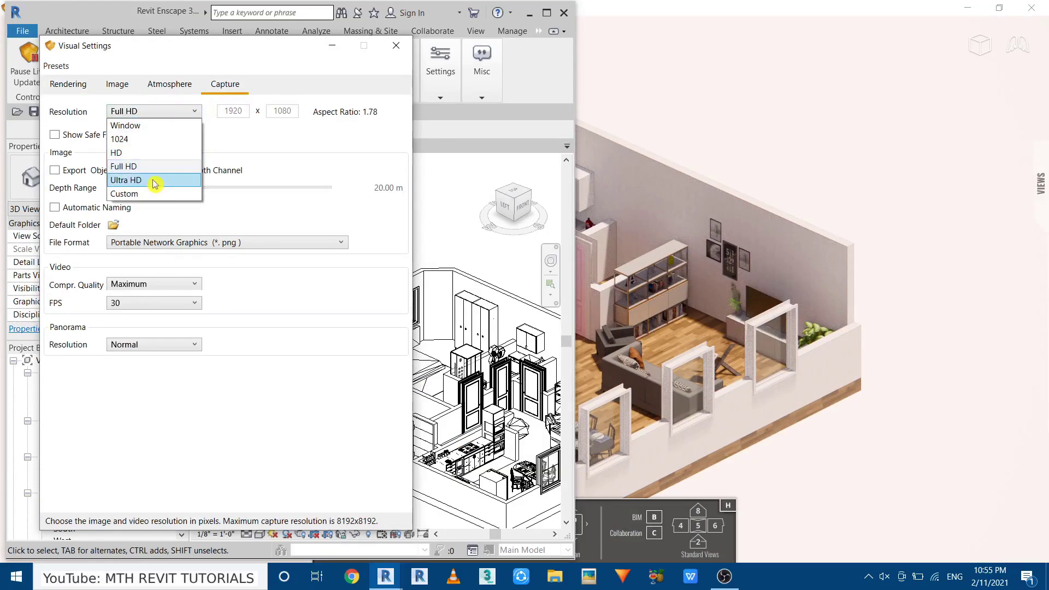
left_click(155, 184)
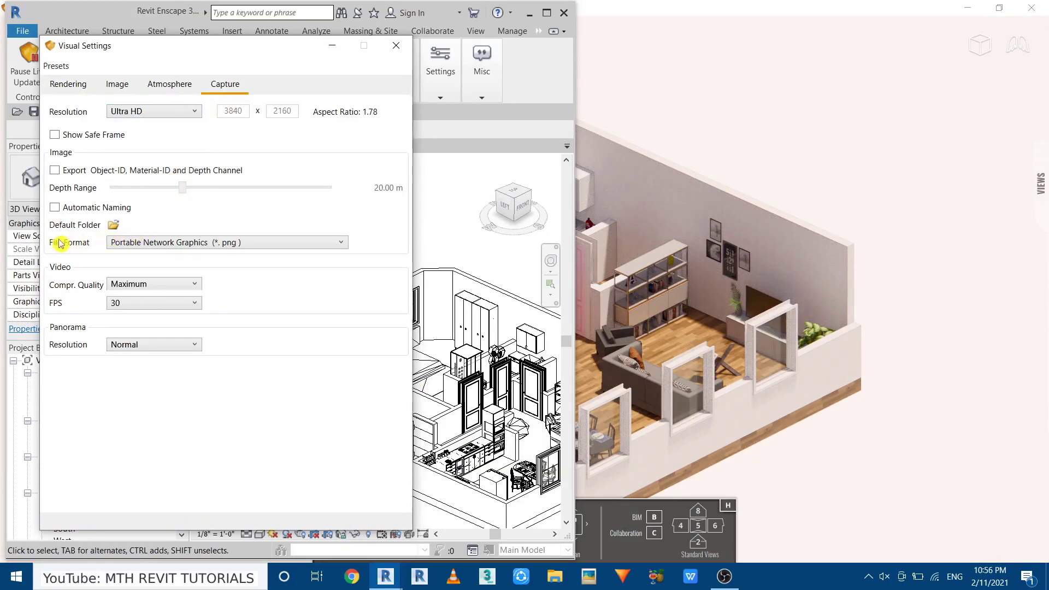
left_click(150, 243)
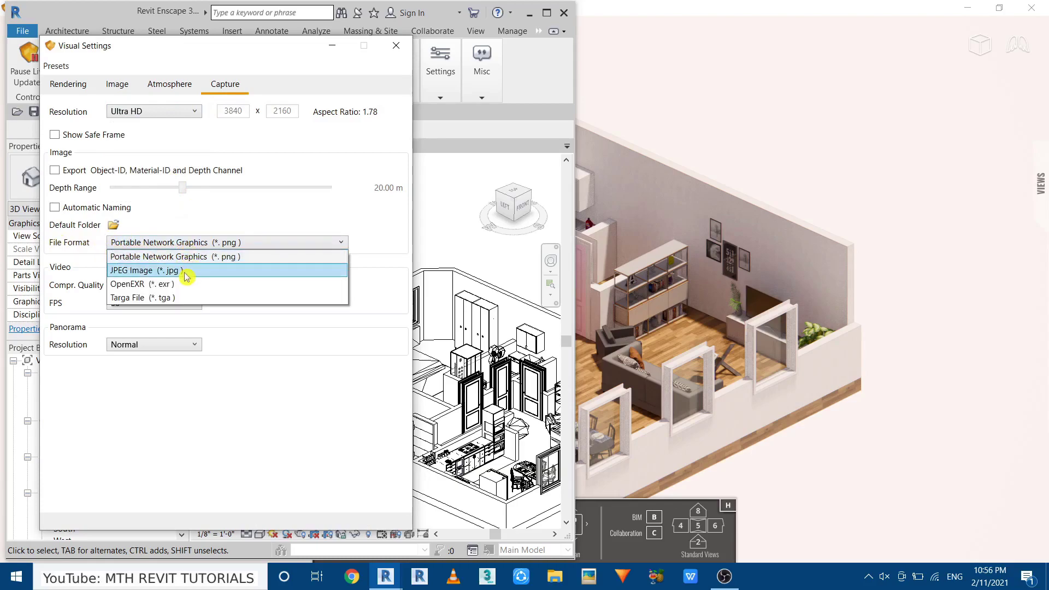
left_click(186, 269)
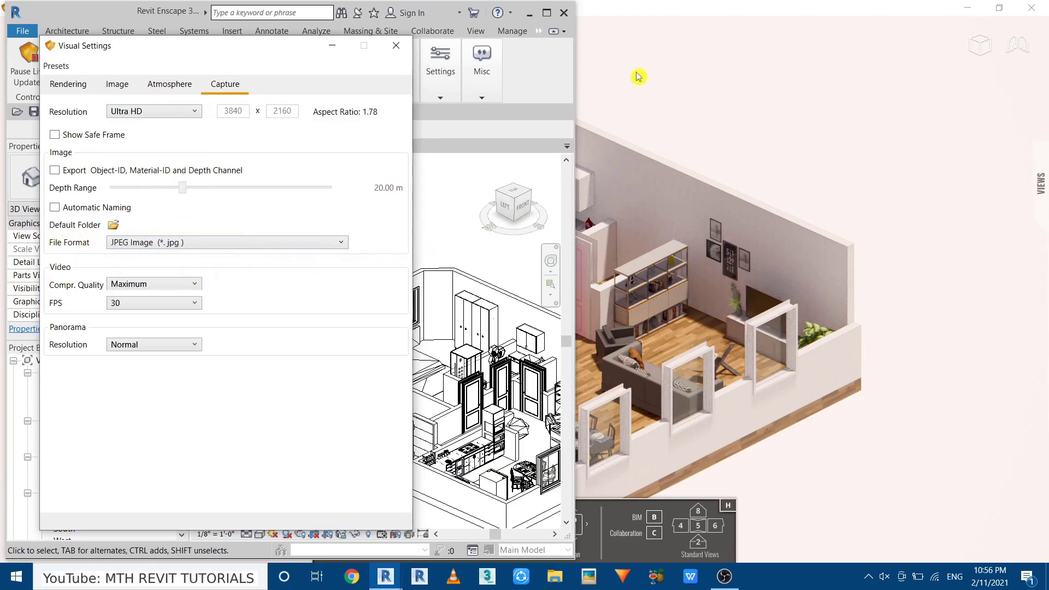
left_click(657, 11)
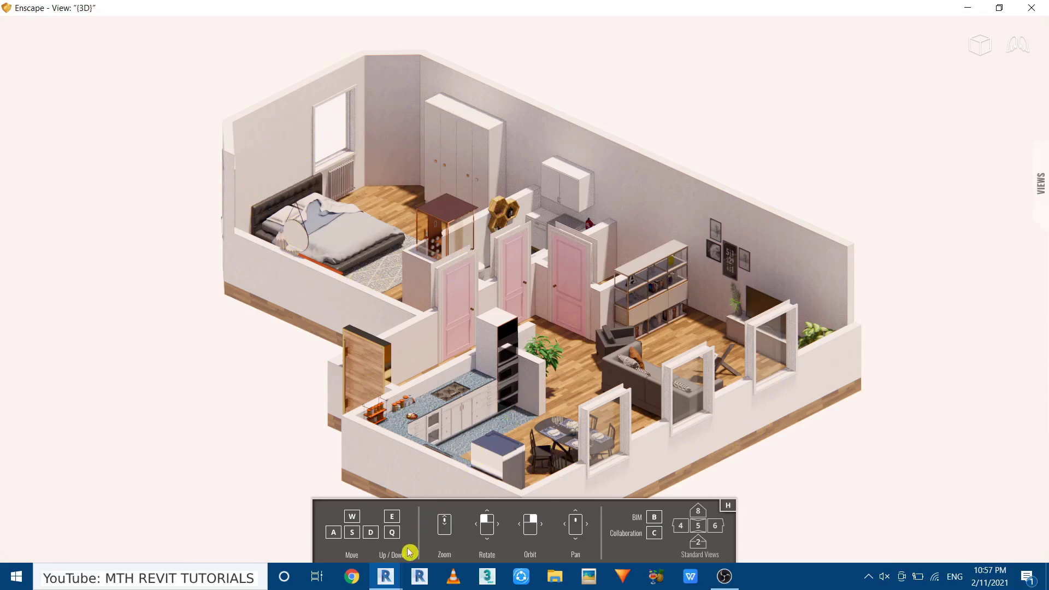
mouse_move(386, 576)
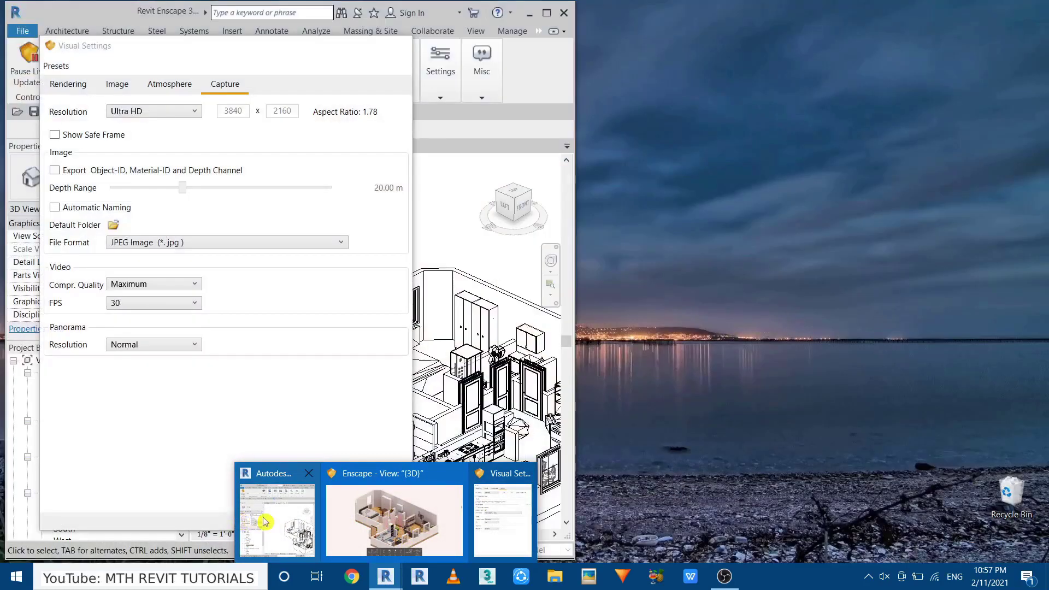
left_click(266, 522)
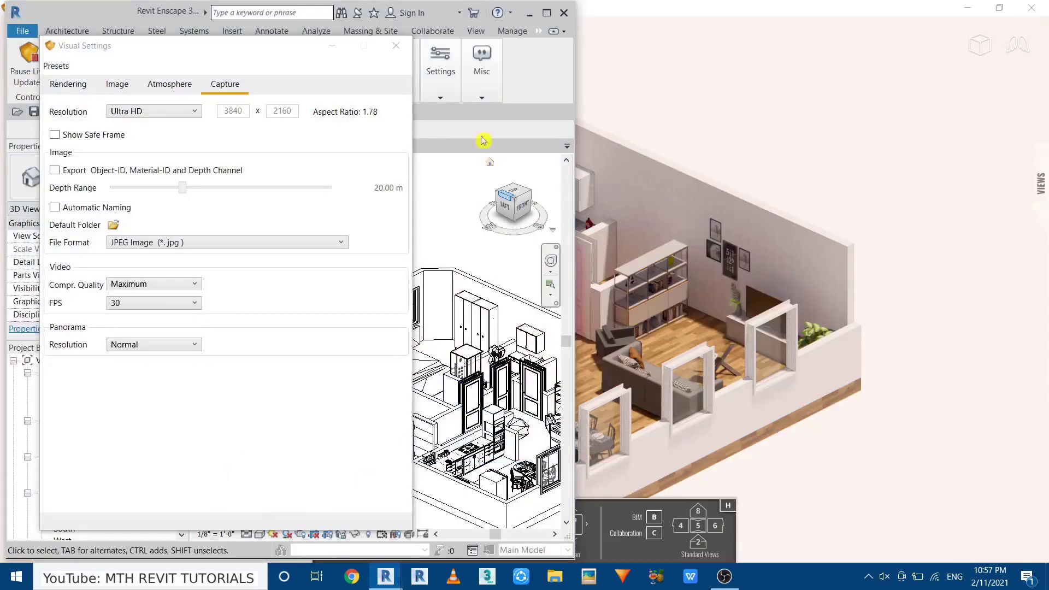
left_click(441, 68)
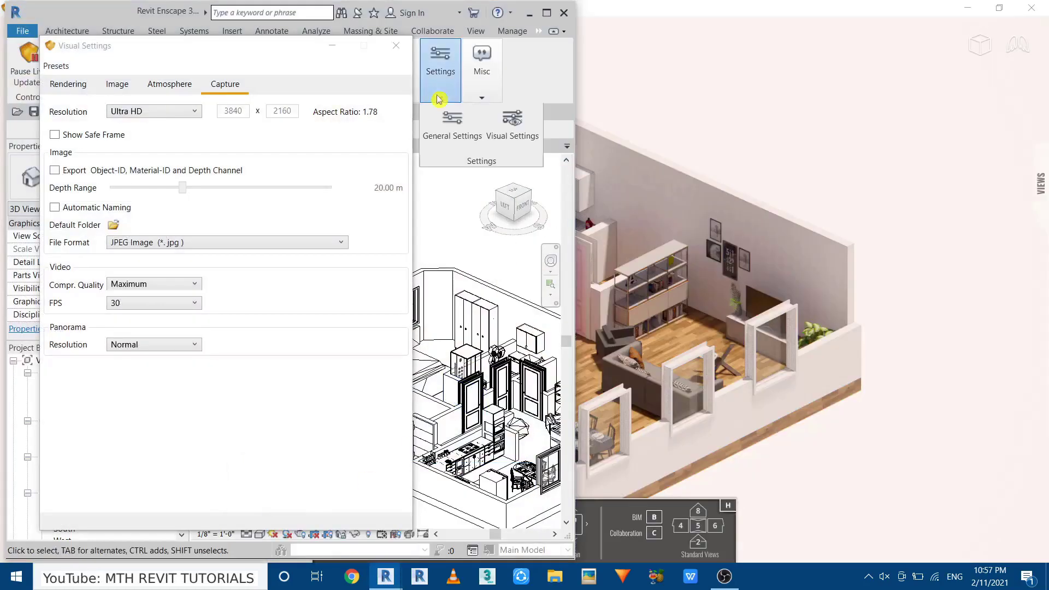
left_click(437, 134)
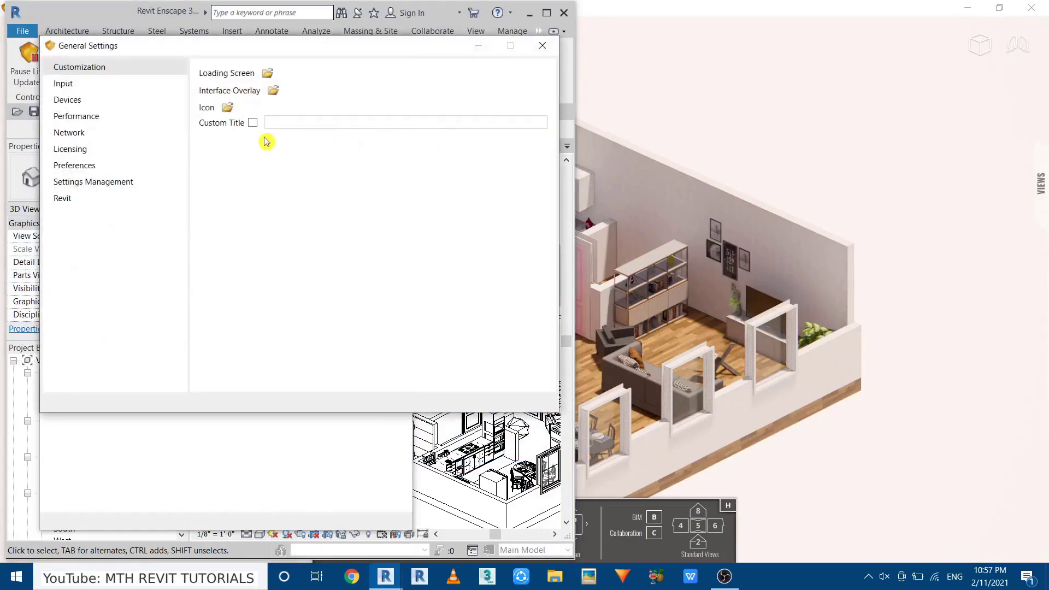
left_click(85, 87)
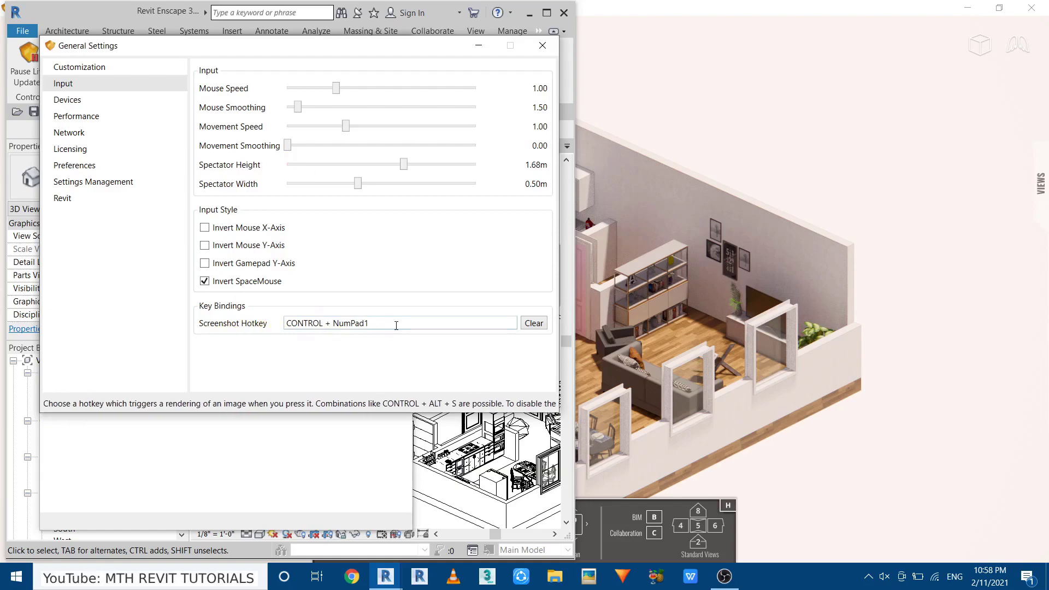
Step: Save the render screenshot as '3D Floor Plan' JPG in the Renderings folder
left_click(543, 45)
left_click(648, 8)
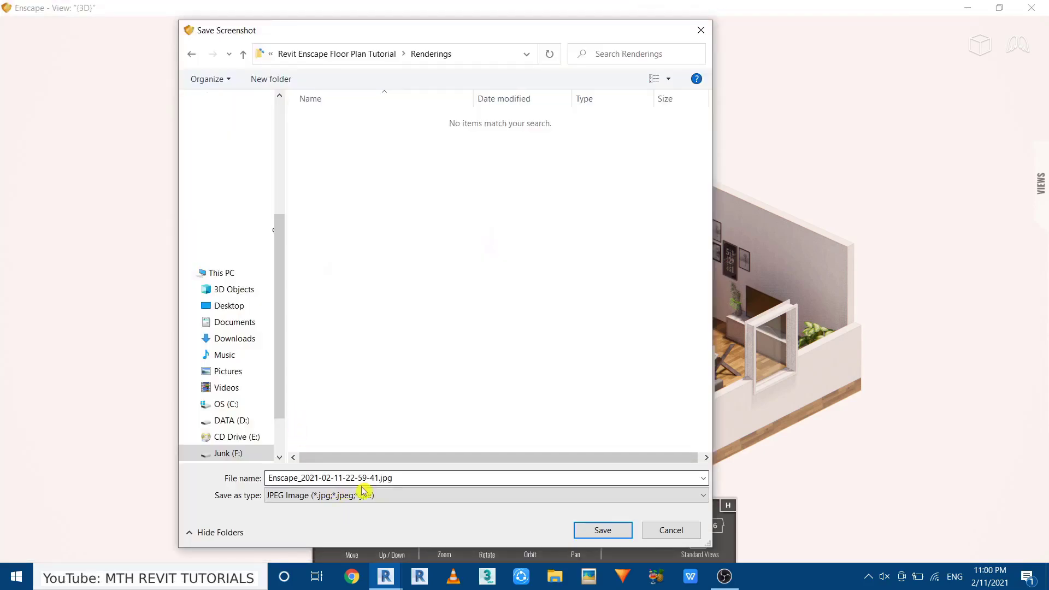
double_click(405, 479)
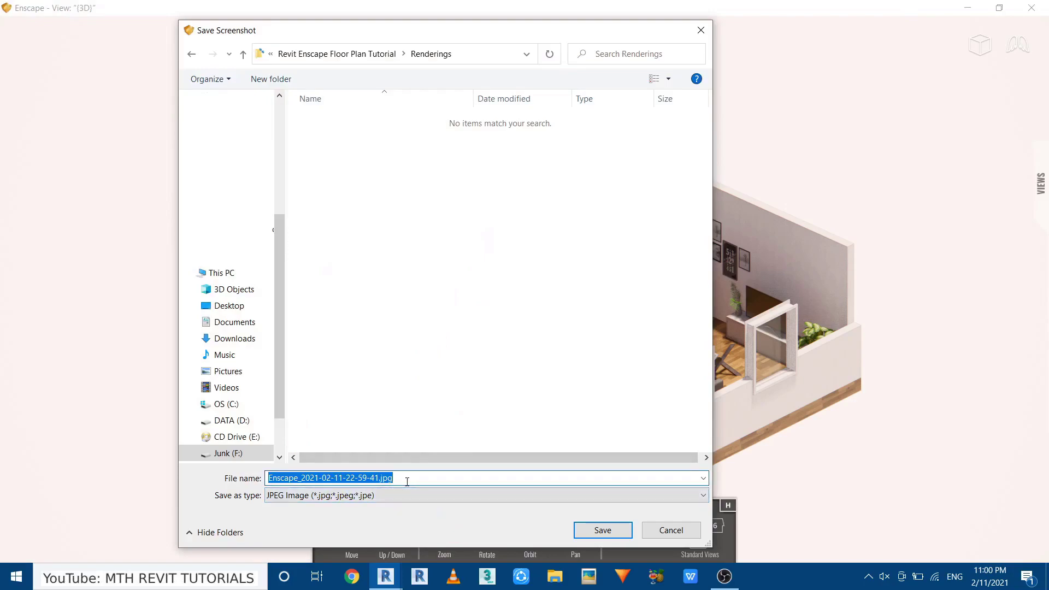
type("3D Floor Plan")
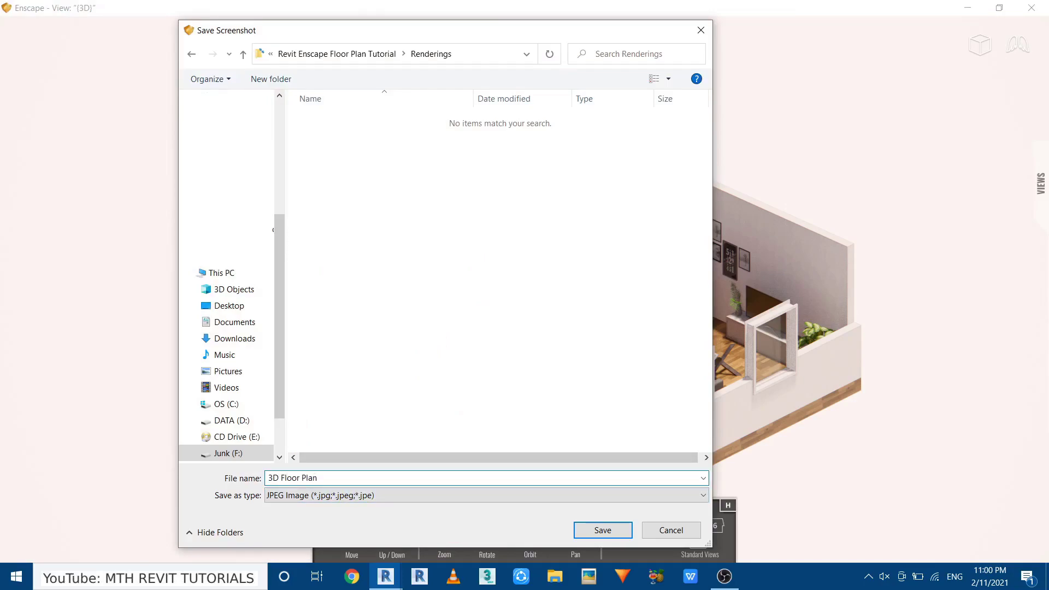
key("Return")
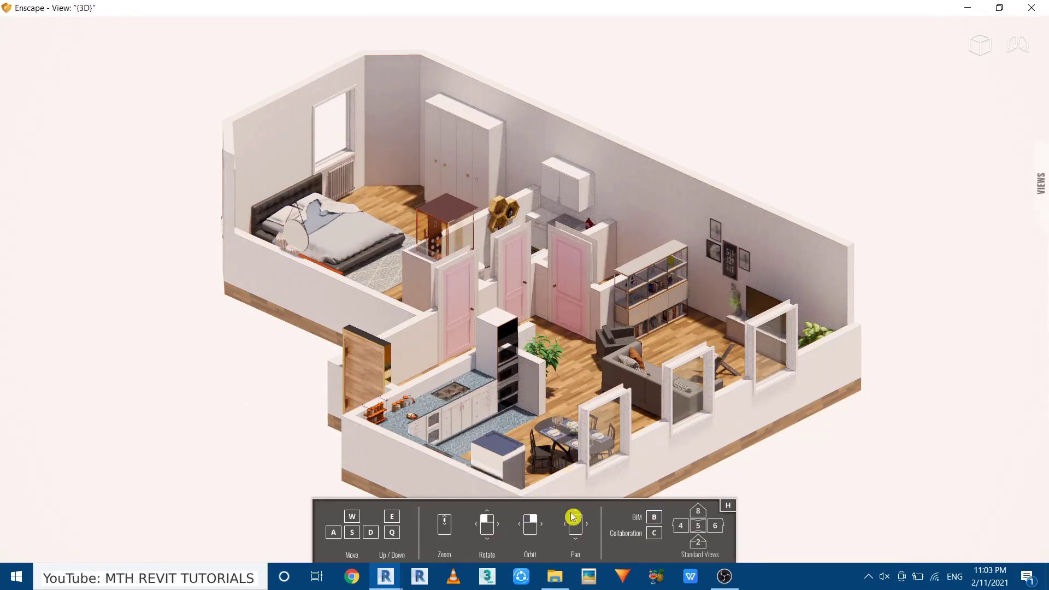
Step: Open 3D Floor Plan.jpg in Picasa Photo Viewer and zoom in on the bedroom
left_click(564, 572)
double_click(180, 188)
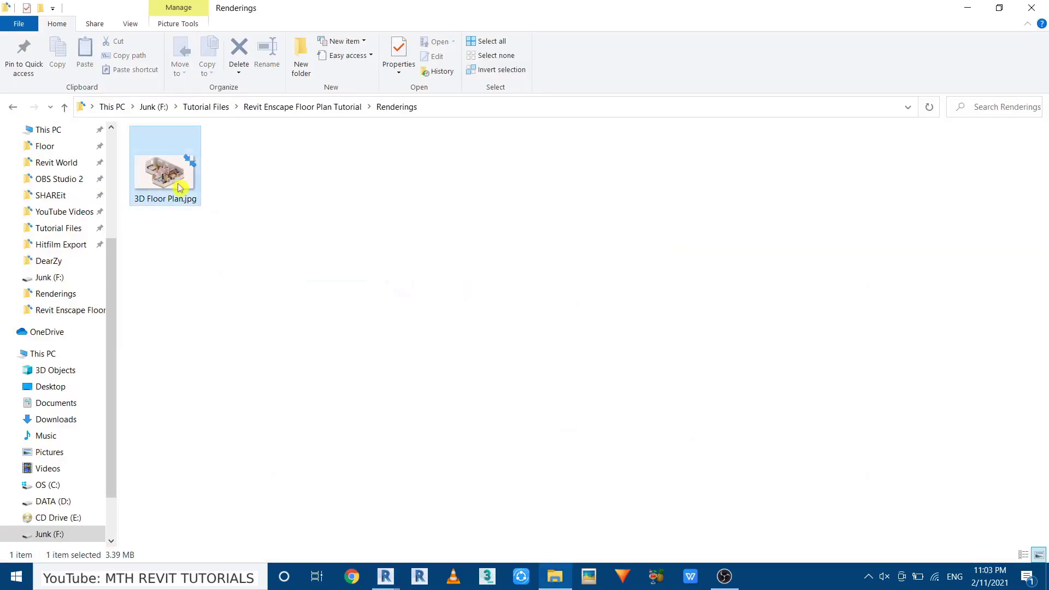
scroll(443, 386, "up", 5)
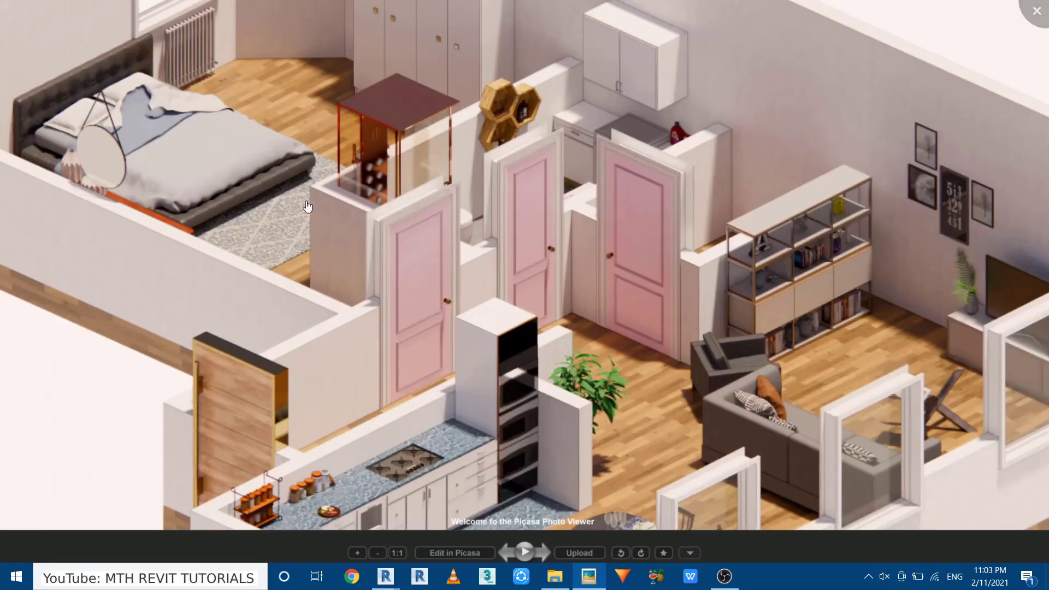
scroll(444, 386, "up", 8)
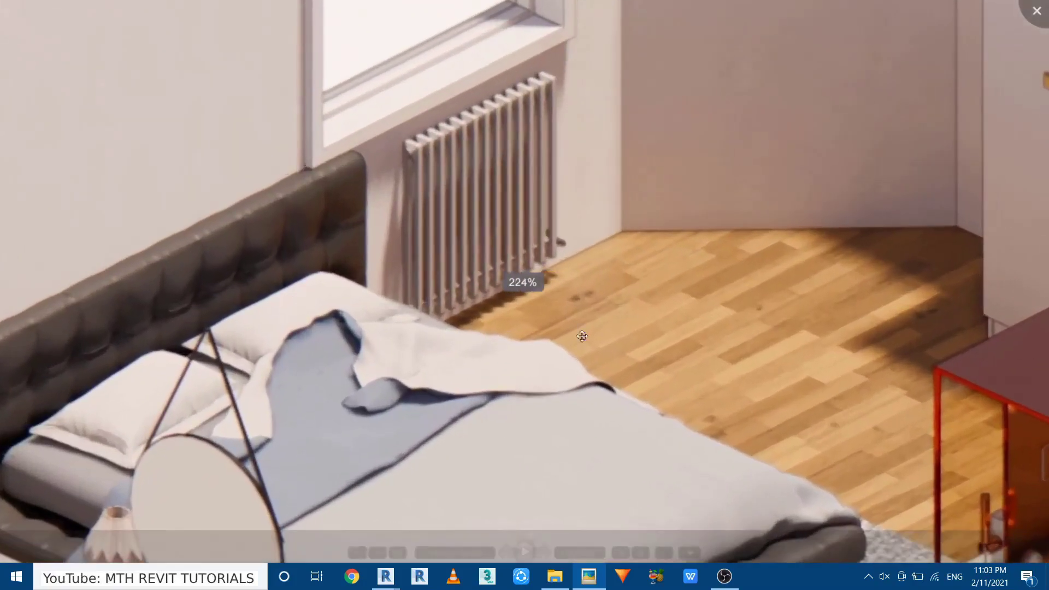
left_click_drag(582, 336, 229, 229)
Step: Zoom in and out to inspect the doors and kitchen in the render
scroll(495, 162, "down", 5)
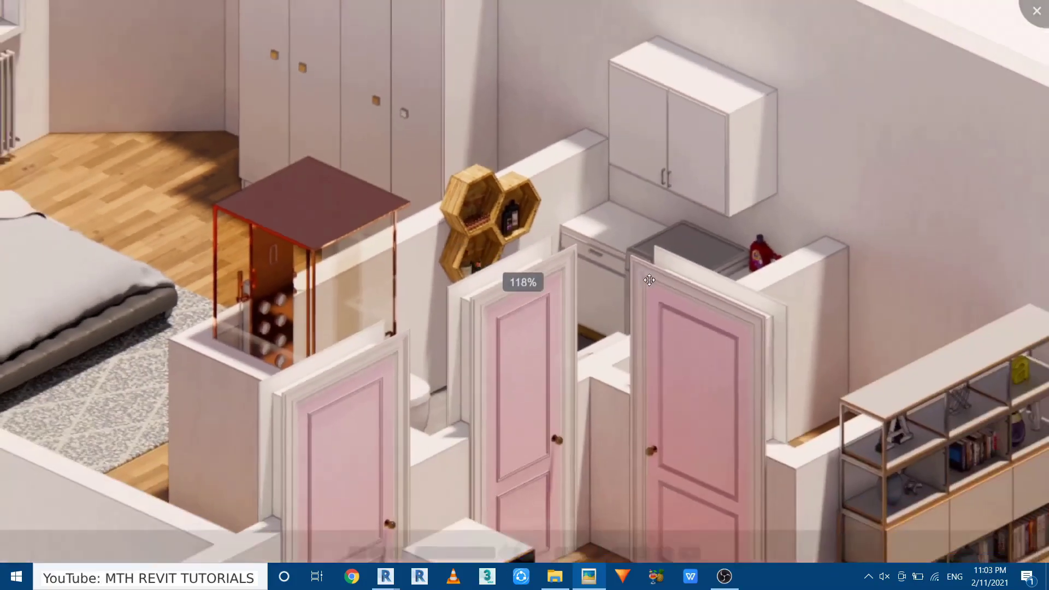
scroll(494, 180, "down", 4)
scroll(483, 328, "up", 3)
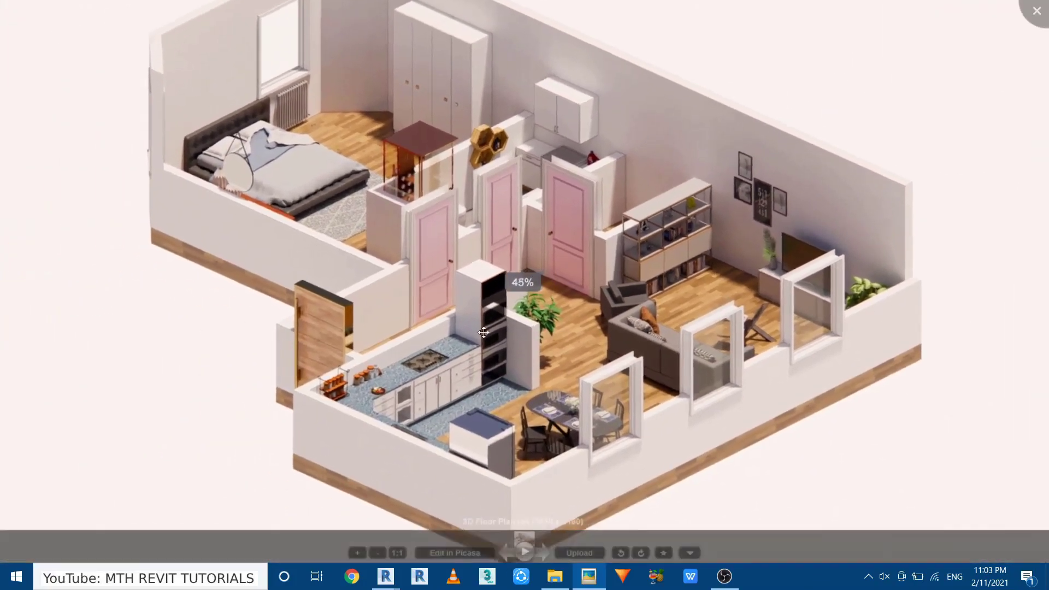
scroll(483, 332, "down", 4)
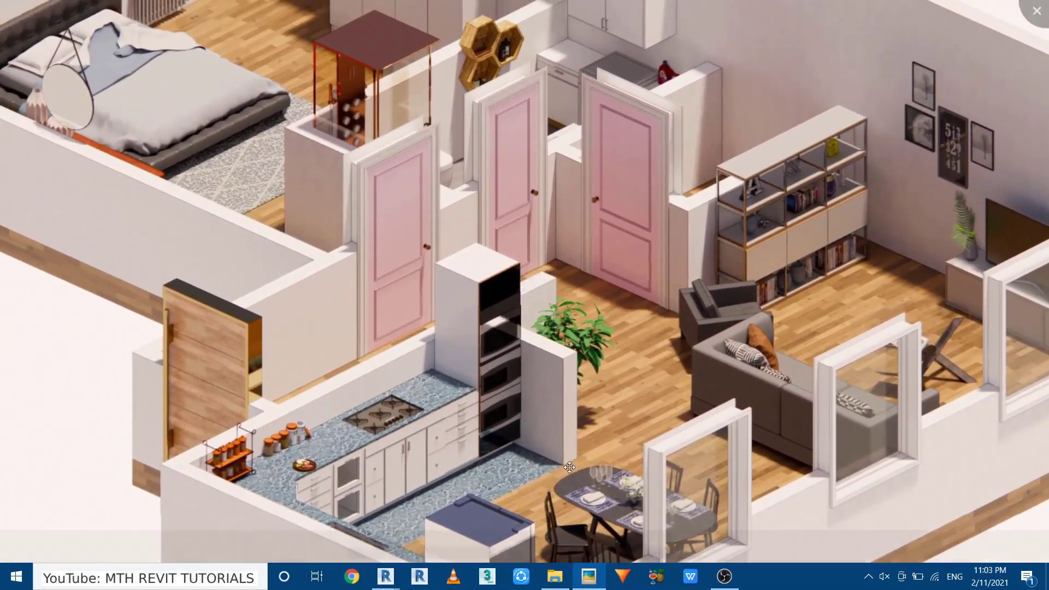
scroll(560, 446, "down", 1)
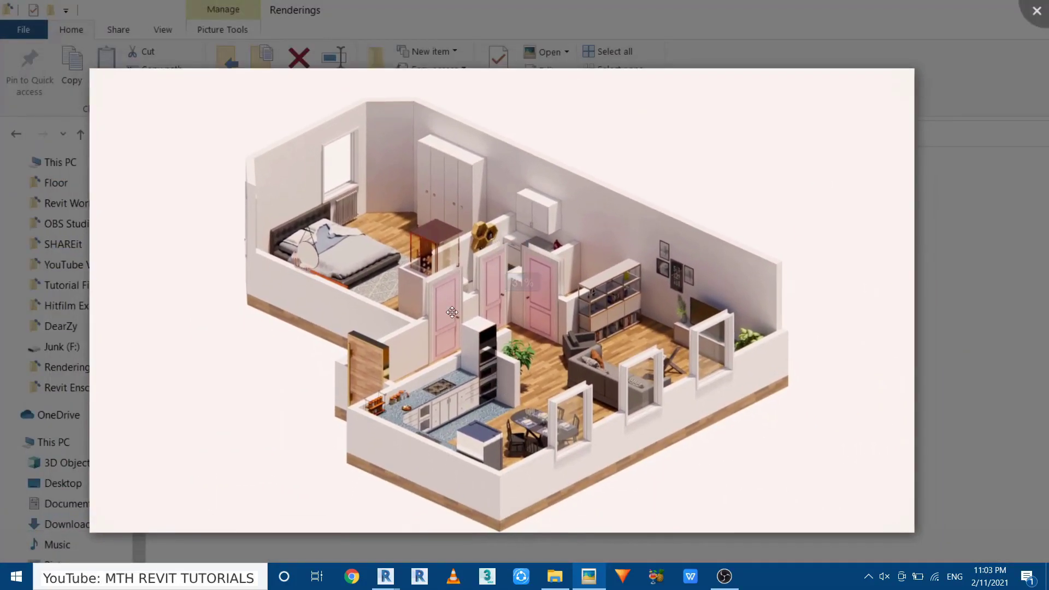
scroll(436, 296, "up", 1)
scroll(404, 267, "up", 3)
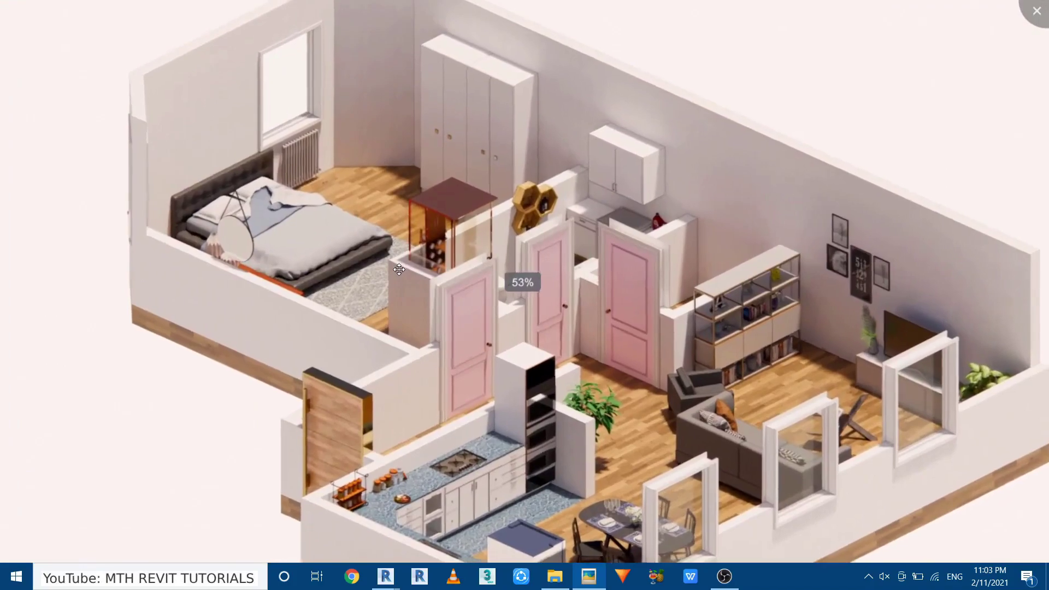
scroll(407, 266, "up", 2)
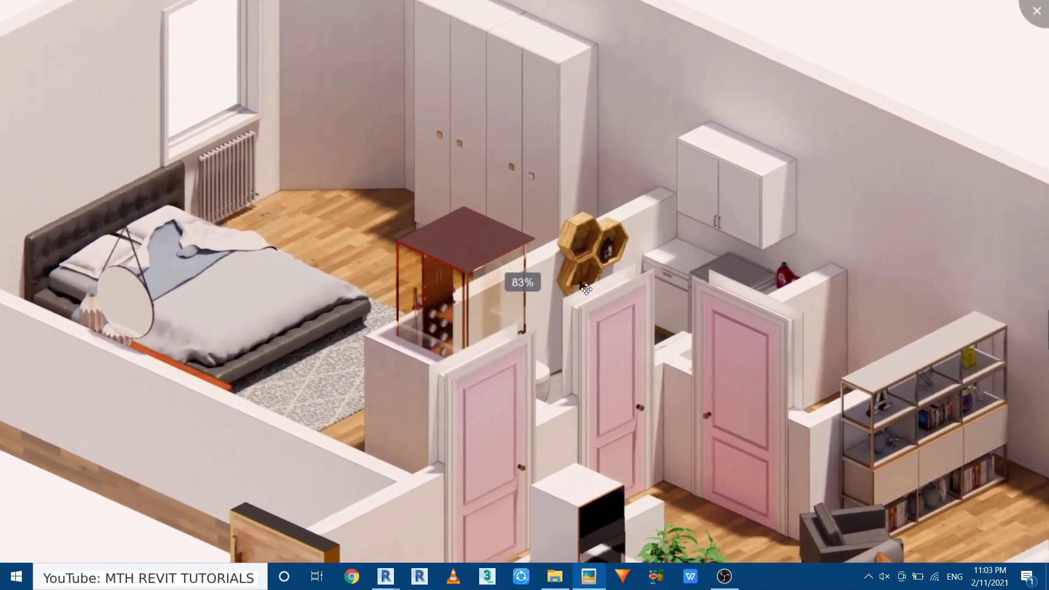
scroll(407, 266, "down", 2)
scroll(561, 132, "up", 2)
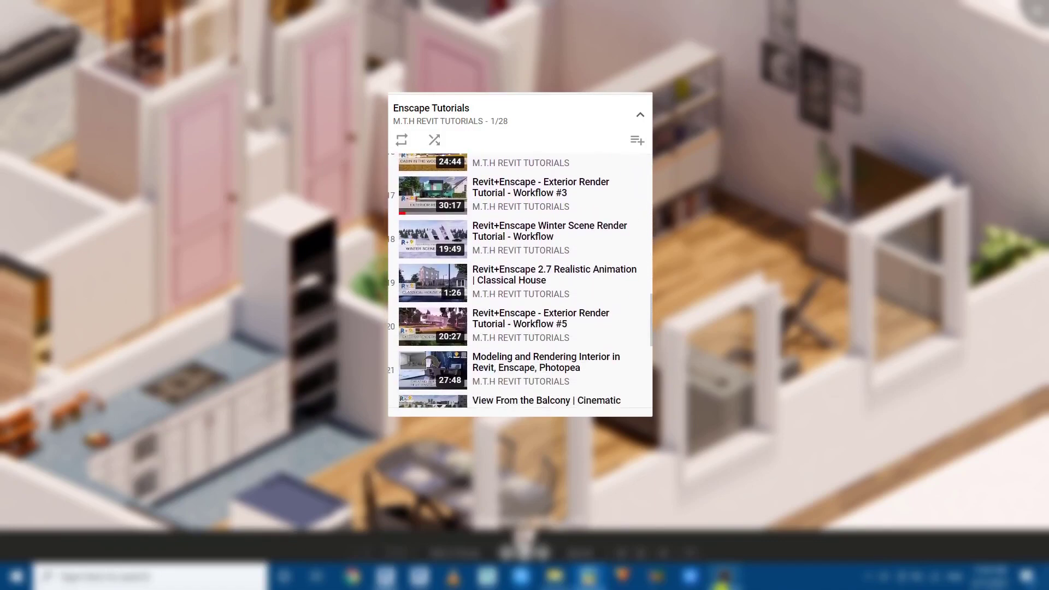
scroll(519, 279, "down", 4)
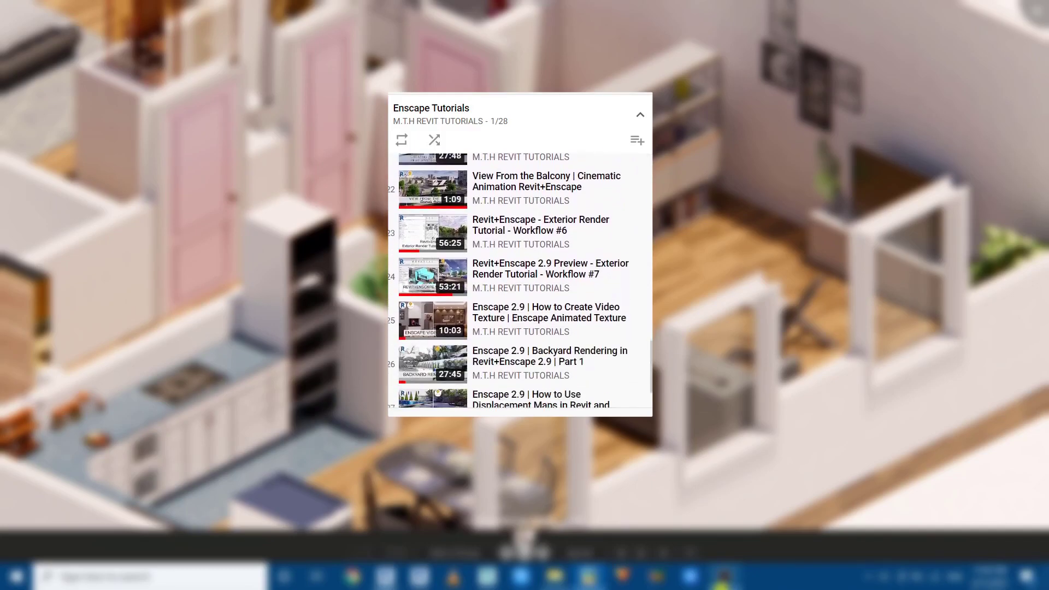